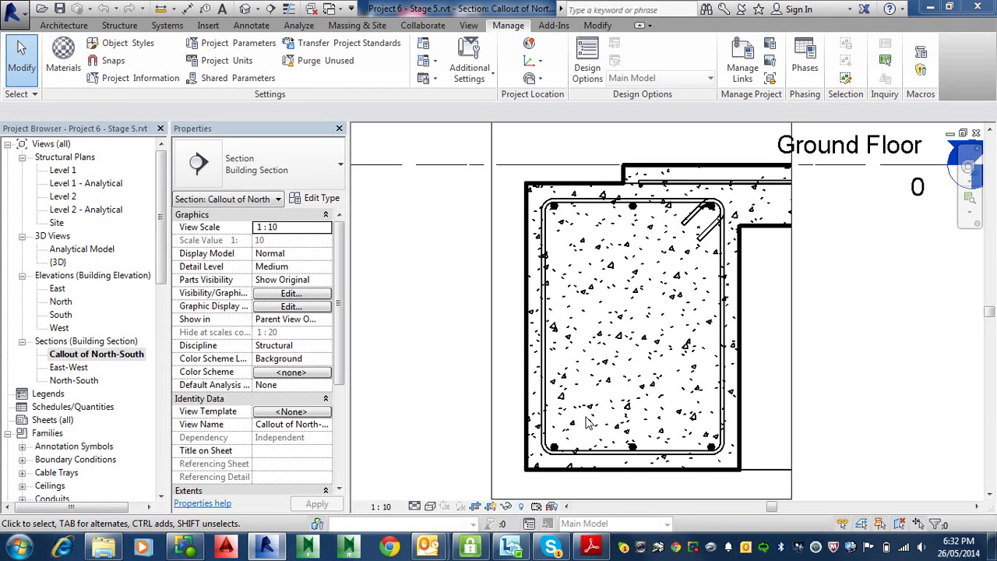
Switch to the structural notes PDF in Adobe Reader and go to page 16
{"action": "left_click", "coordinate": [591, 546]}
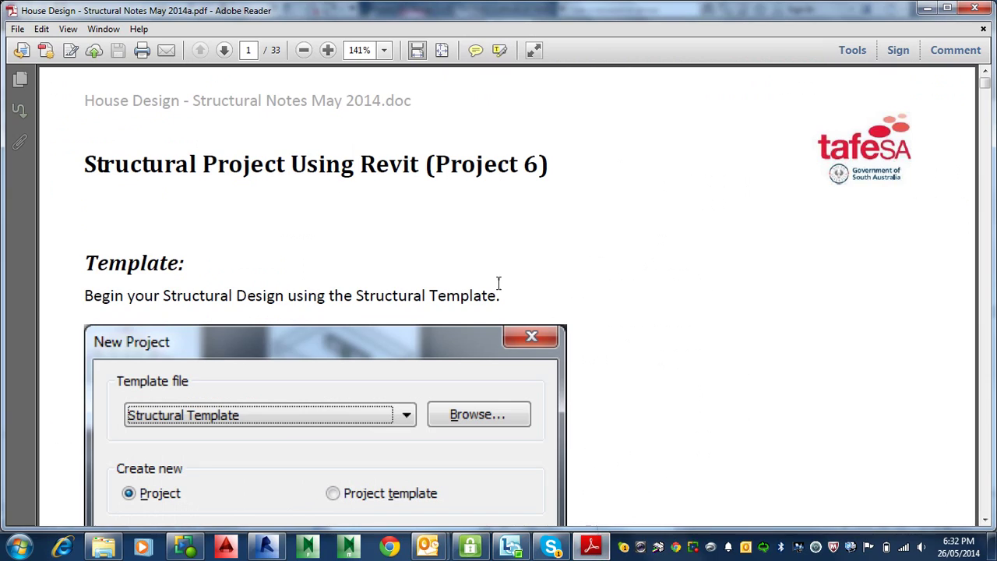
{"action": "left_click", "coordinate": [250, 51]}
{"action": "type", "text": "16"}
{"action": "key", "text": "Return"}
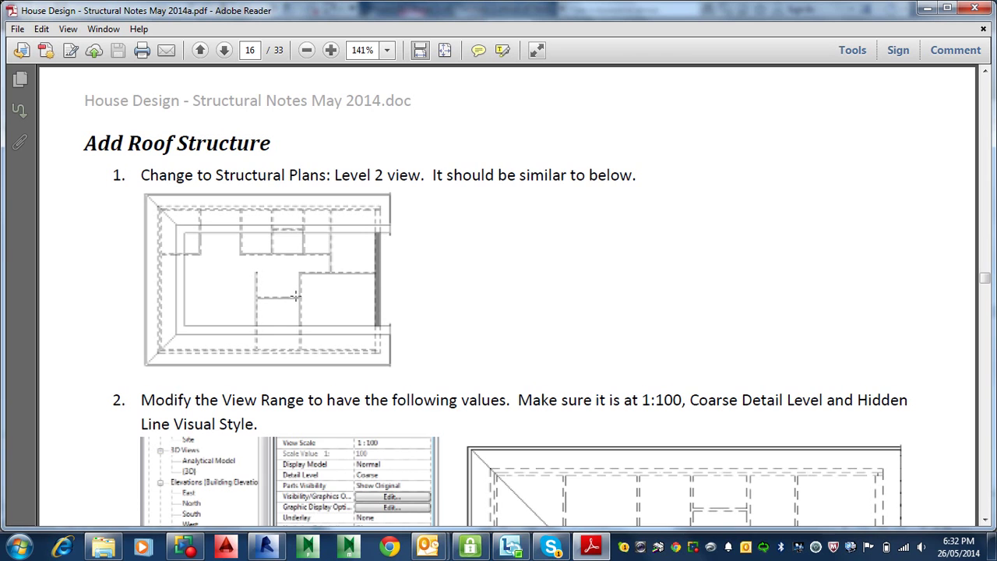
Read the Add Roof Structure instructions, examining the Level 2 view range offsets and the section duplication and naming requirements
{"action": "scroll", "coordinate": [286, 305], "scroll_direction": "down", "scroll_amount": 3}
{"action": "scroll", "coordinate": [301, 324], "scroll_direction": "down", "scroll_amount": 2}
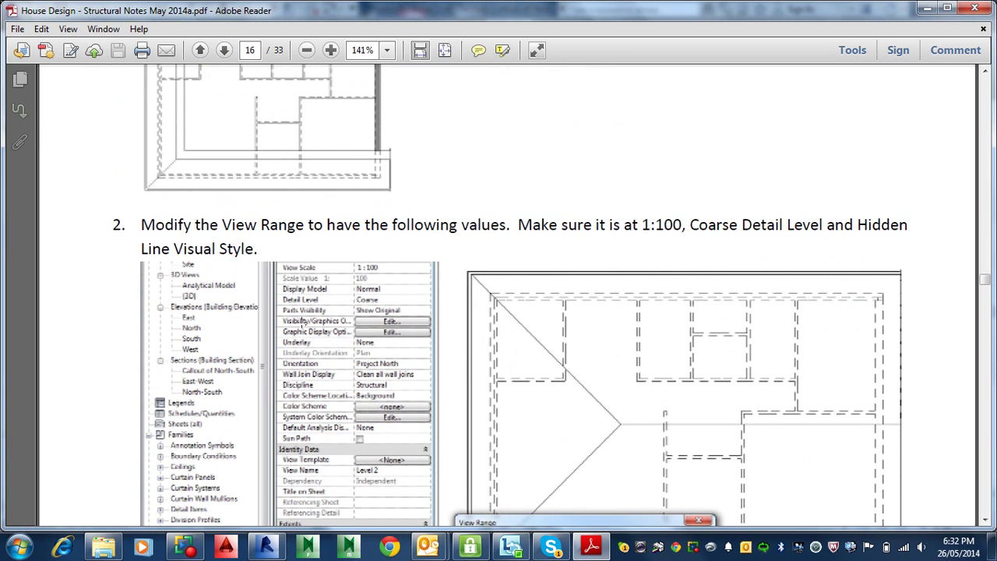
{"action": "scroll", "coordinate": [303, 322], "scroll_direction": "down", "scroll_amount": 4}
{"action": "scroll", "coordinate": [301, 322], "scroll_direction": "down", "scroll_amount": 2}
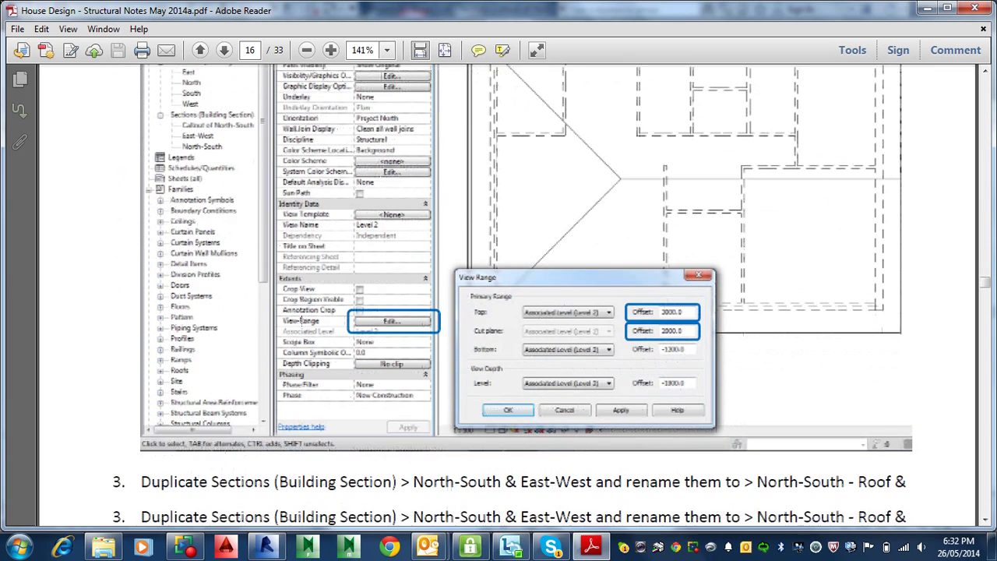
{"action": "scroll", "coordinate": [506, 296], "scroll_direction": "up", "scroll_amount": 10}
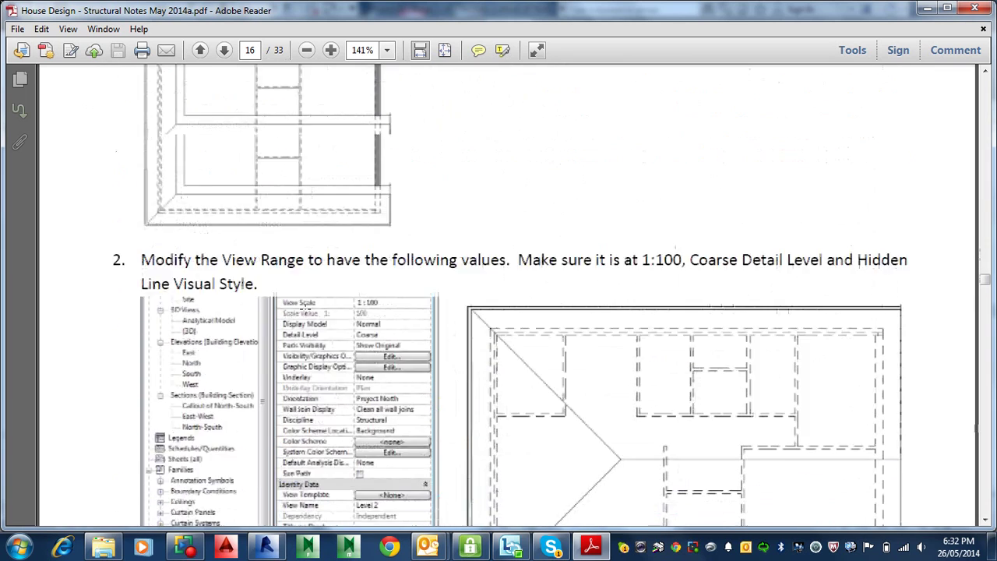
{"action": "scroll", "coordinate": [506, 296], "scroll_direction": "down", "scroll_amount": 5}
{"action": "scroll", "coordinate": [307, 303], "scroll_direction": "down", "scroll_amount": 6}
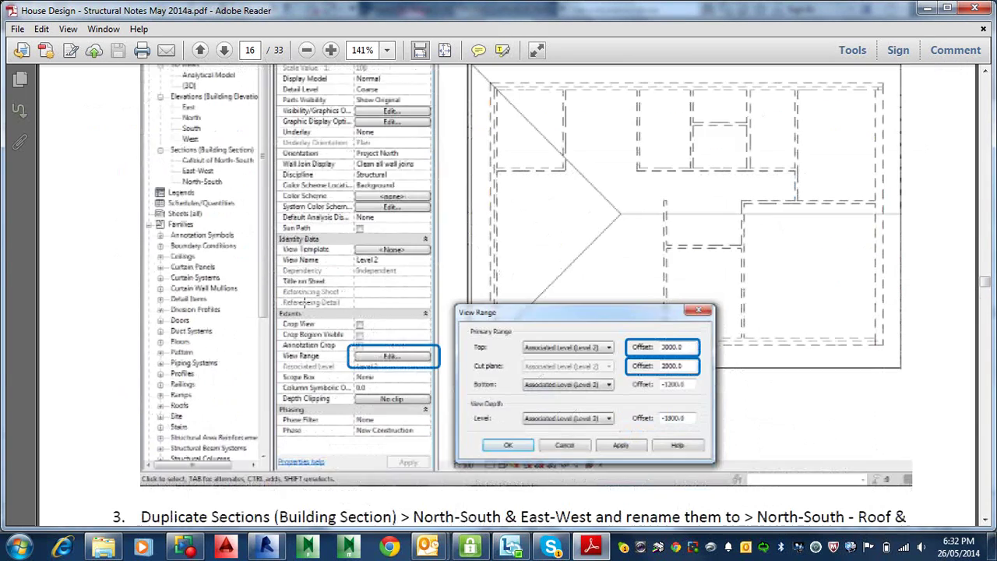
{"action": "scroll", "coordinate": [308, 302], "scroll_direction": "down", "scroll_amount": 4}
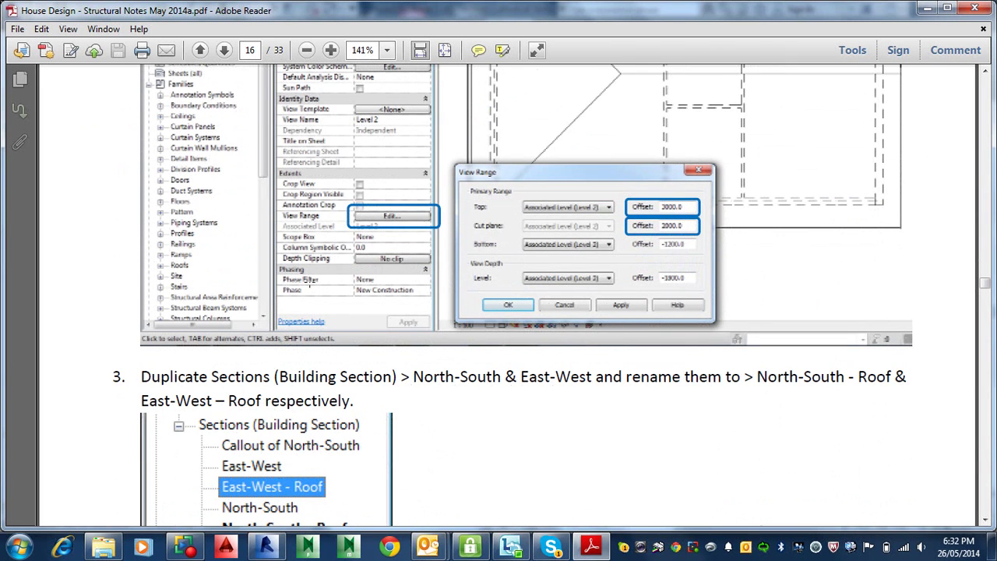
{"action": "scroll", "coordinate": [635, 226], "scroll_direction": "up", "scroll_amount": 3, "text": "ctrl"}
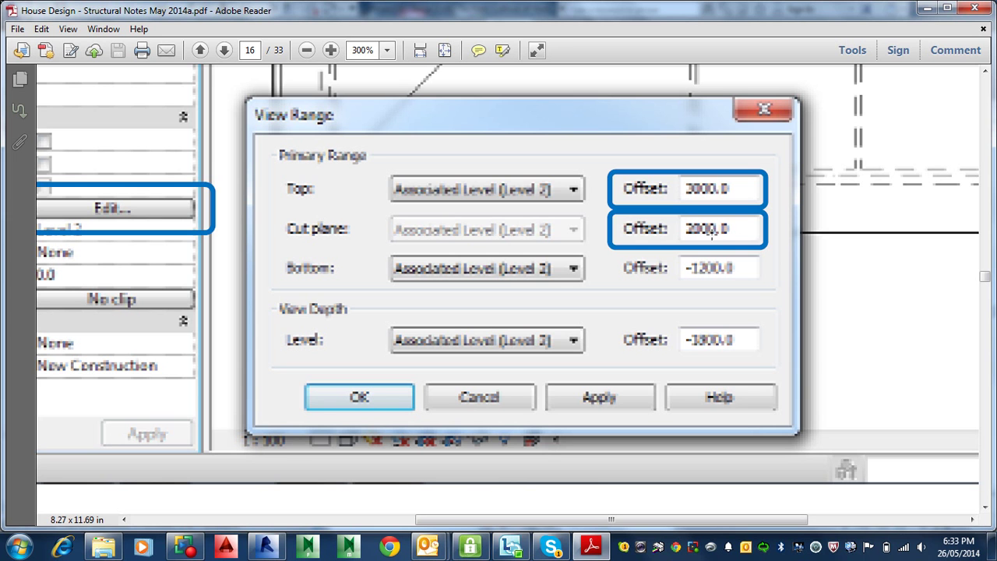
{"action": "scroll", "coordinate": [705, 231], "scroll_direction": "down", "scroll_amount": 3, "text": "ctrl"}
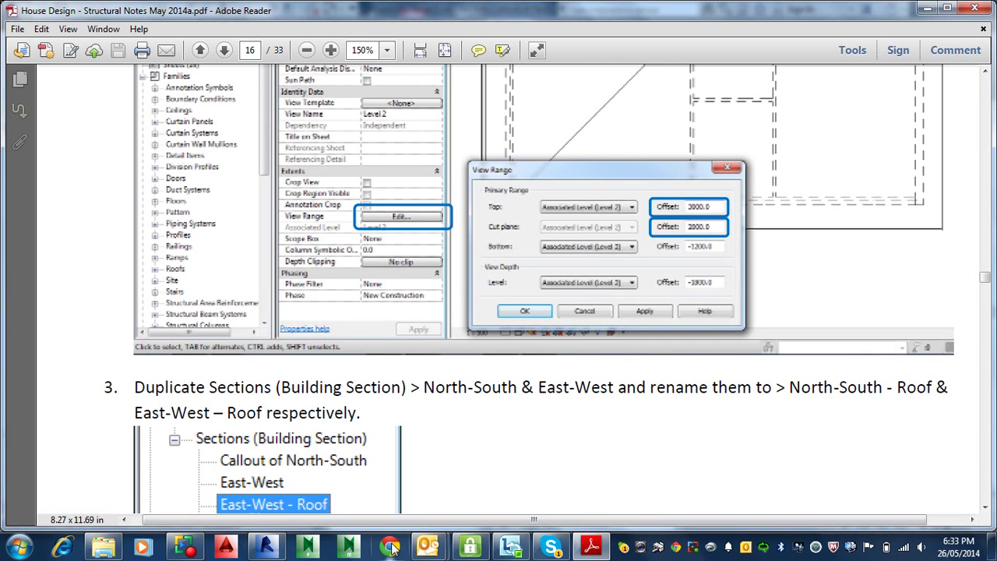
Switch to Revit and view the Level 1 and Level 1 - Analytical structural plans to compare them
{"action": "left_click", "coordinate": [264, 548]}
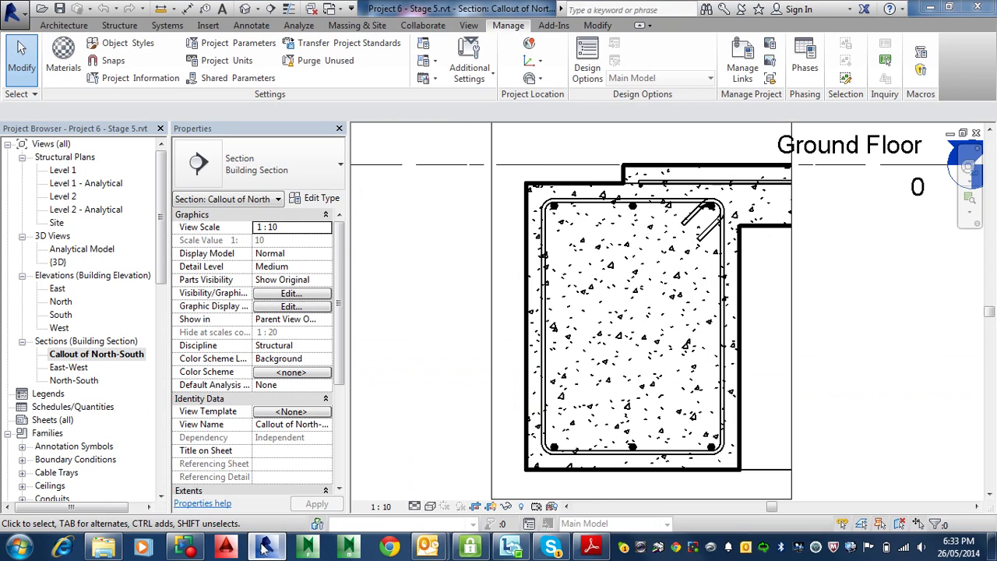
{"action": "double_click", "coordinate": [74, 173]}
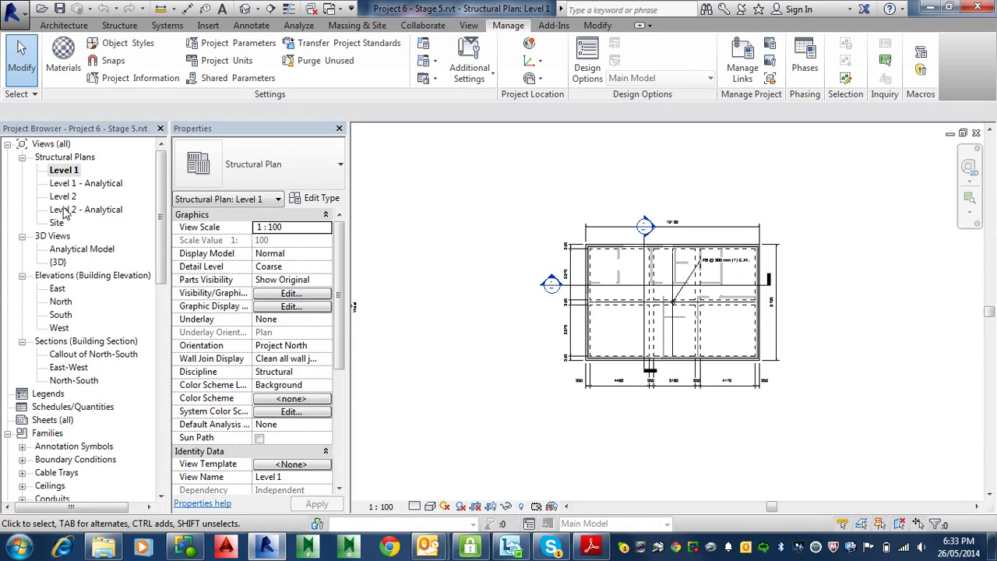
{"action": "double_click", "coordinate": [98, 184]}
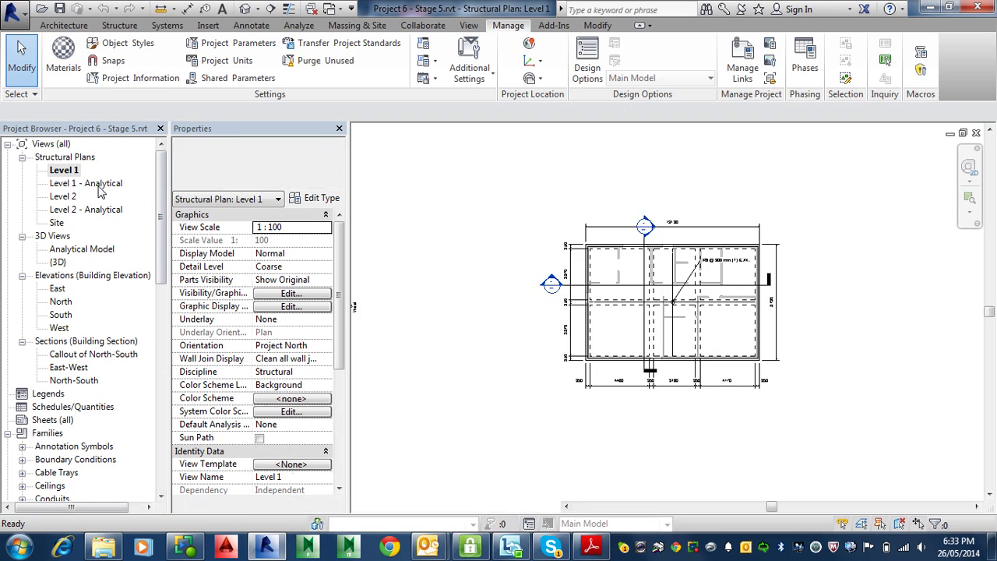
{"action": "scroll", "coordinate": [770, 339], "scroll_direction": "up", "scroll_amount": 2}
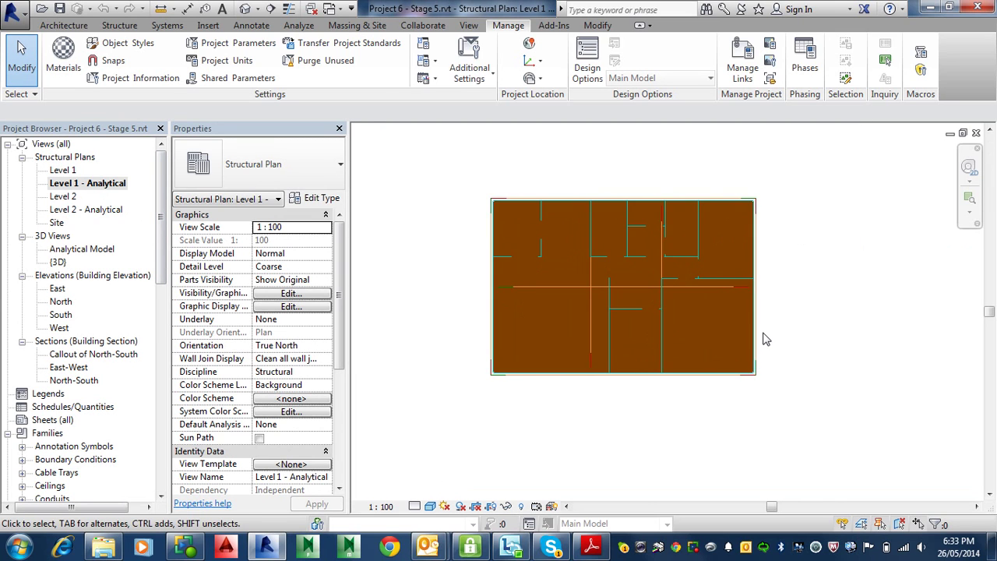
{"action": "scroll", "coordinate": [767, 340], "scroll_direction": "down", "scroll_amount": 2}
Open the Level 2 - Analytical plan and switch its analytical model display off and back on
{"action": "double_click", "coordinate": [76, 212]}
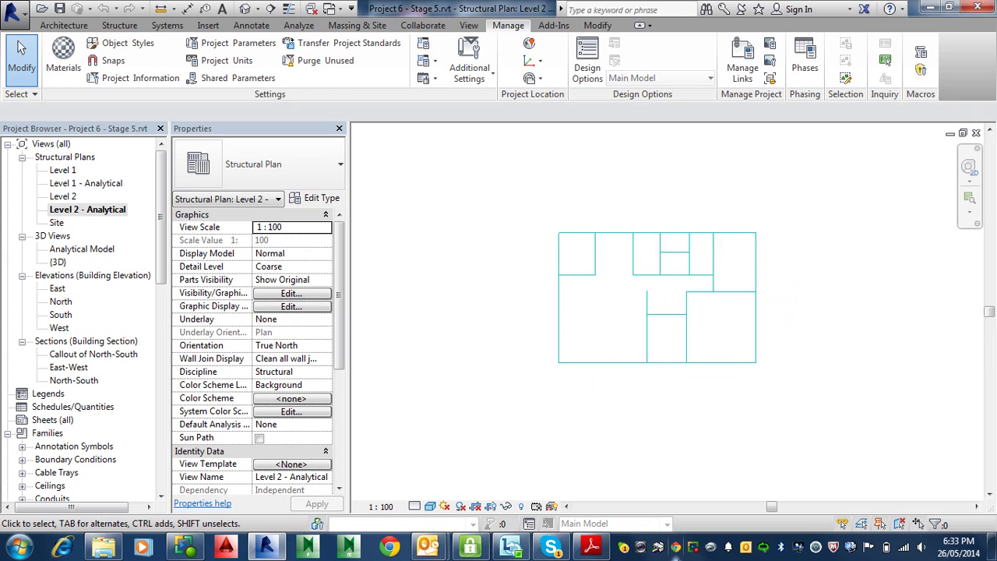
{"action": "left_click", "coordinate": [552, 506]}
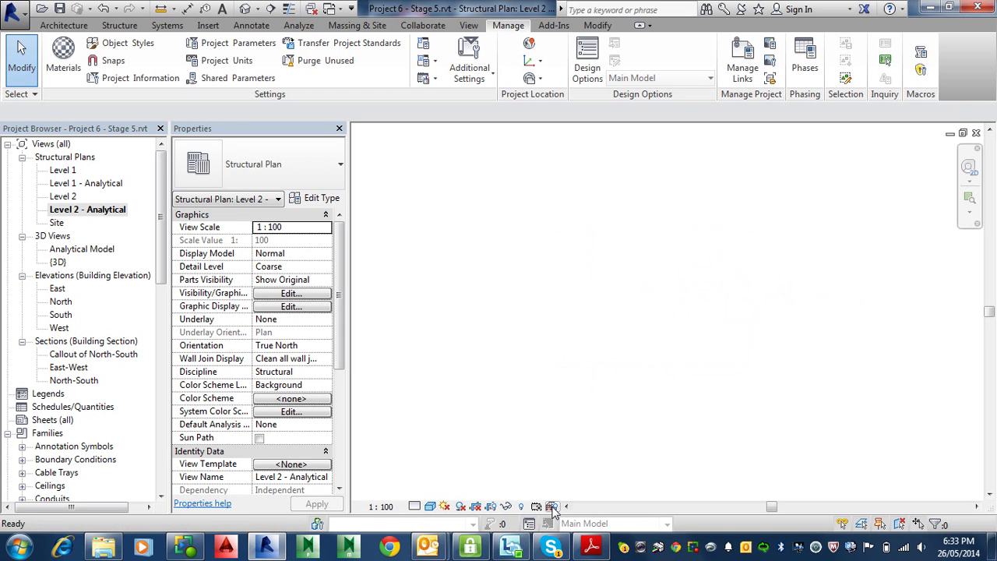
{"action": "left_click", "coordinate": [553, 506]}
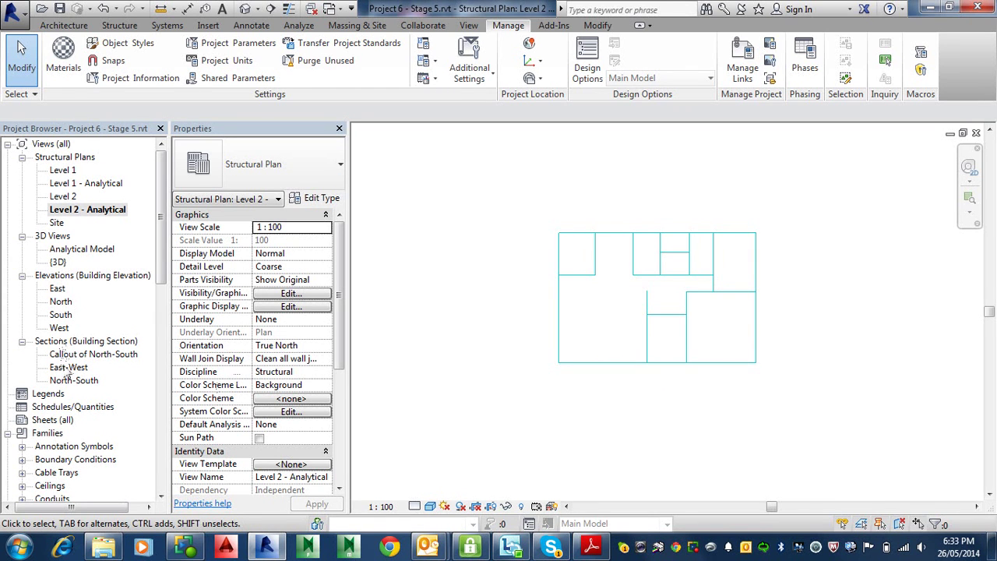
Open the Analytical Model 3D view, examine the analytical floor and beam lines up close, and toggle the analytical model display
{"action": "double_click", "coordinate": [78, 250]}
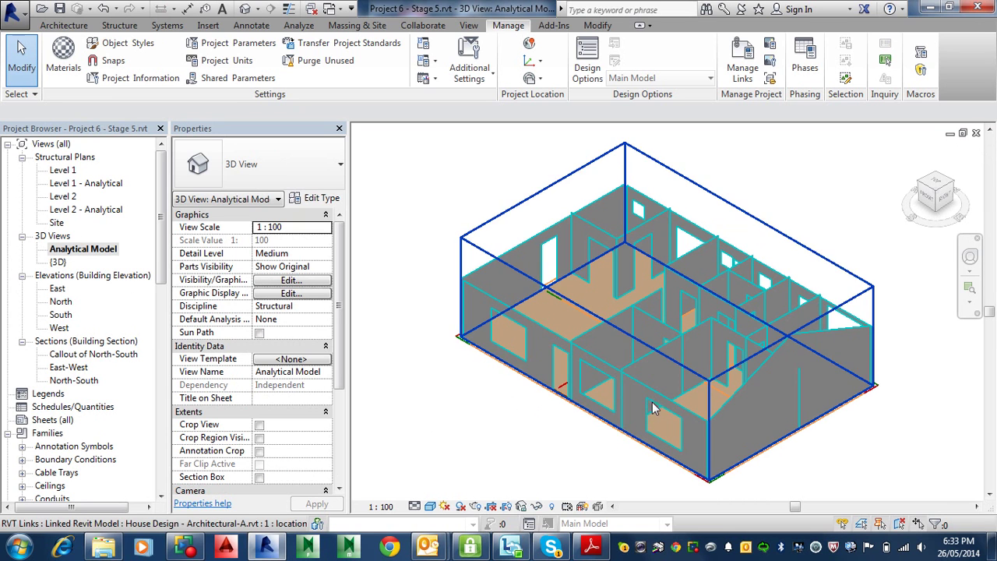
{"action": "scroll", "coordinate": [566, 296], "scroll_direction": "up", "scroll_amount": 5}
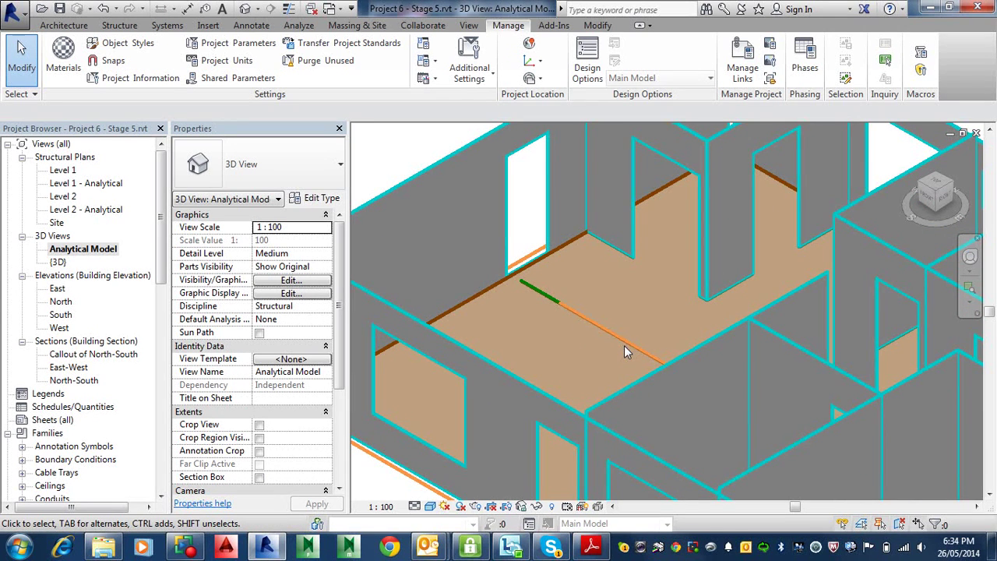
{"action": "left_click", "coordinate": [583, 506]}
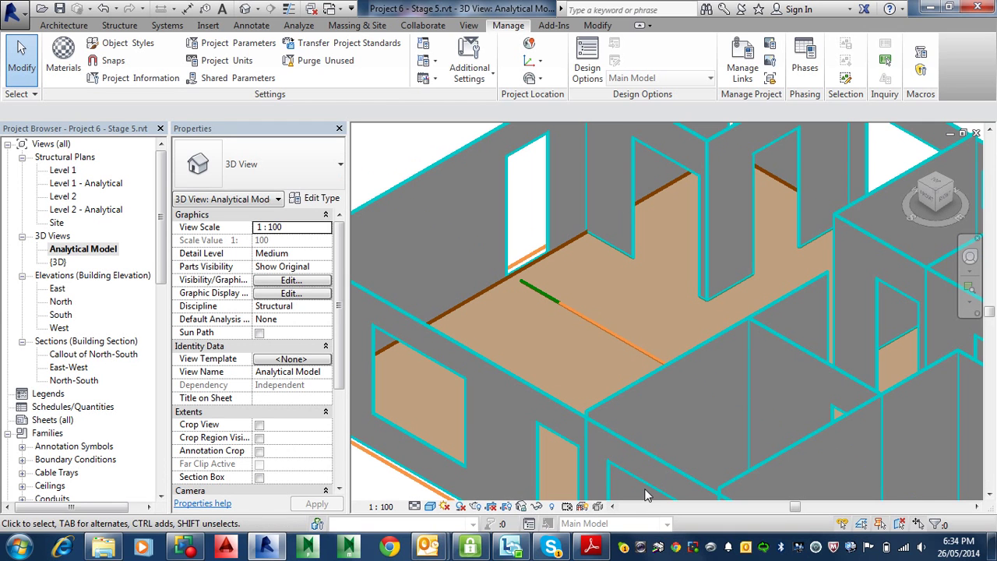
Open the default {3D} view, show the analytical model over the structure to inspect it, and hide it again
{"action": "double_click", "coordinate": [71, 263]}
{"action": "scroll", "coordinate": [576, 329], "scroll_direction": "down", "scroll_amount": 2}
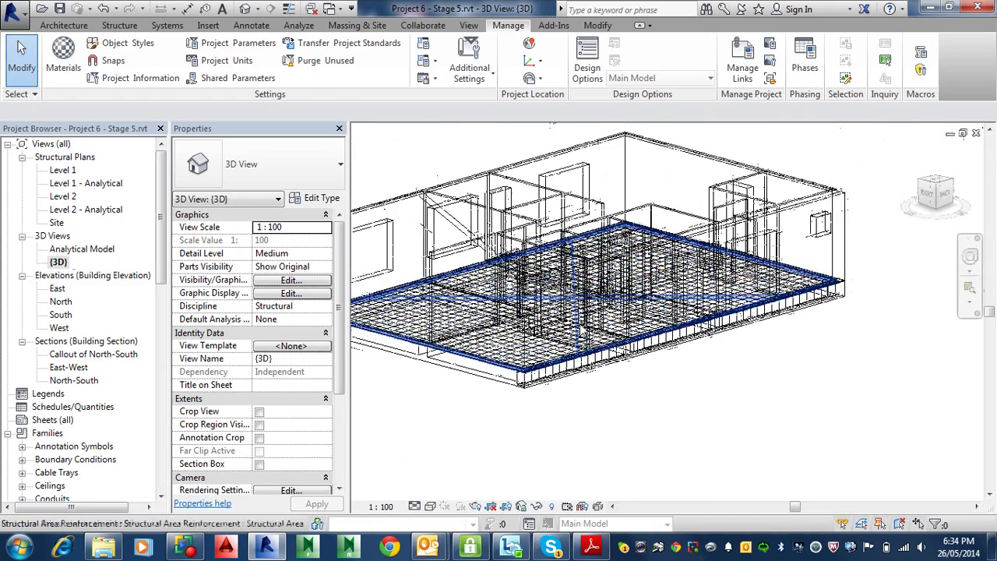
{"action": "left_click", "coordinate": [582, 506]}
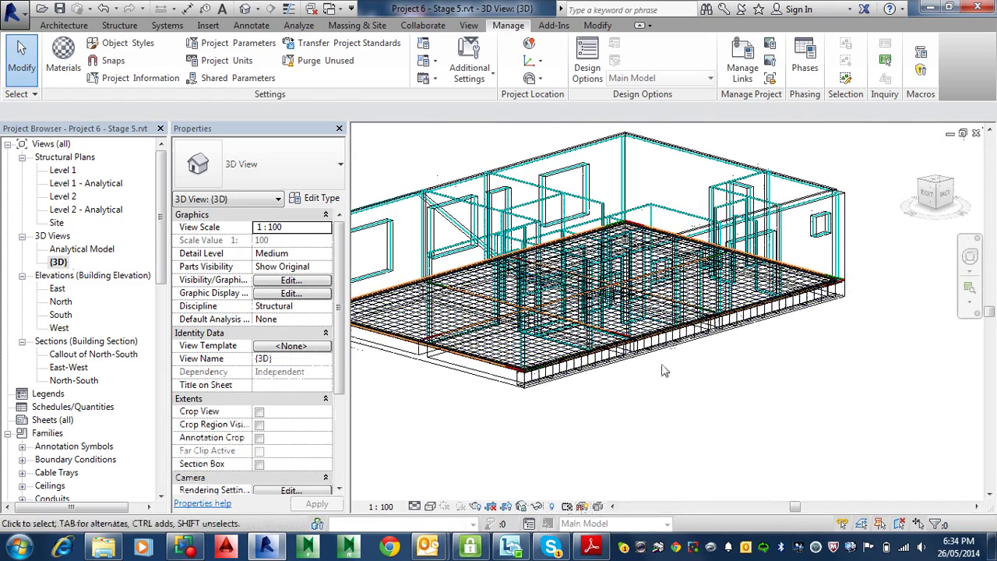
{"action": "middle_click_drag", "start_coordinate": [674, 364], "coordinate": [769, 453]}
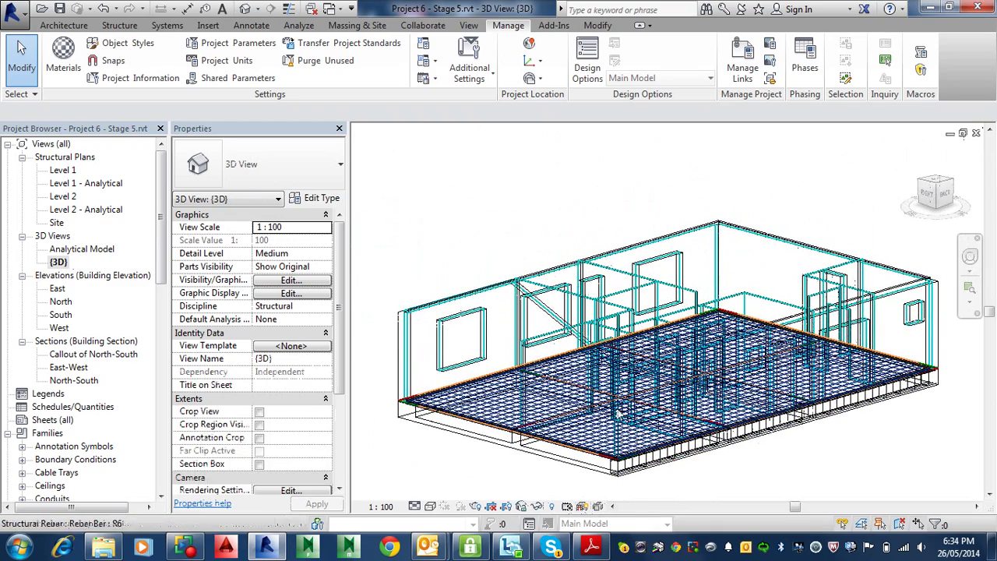
{"action": "left_click", "coordinate": [583, 507]}
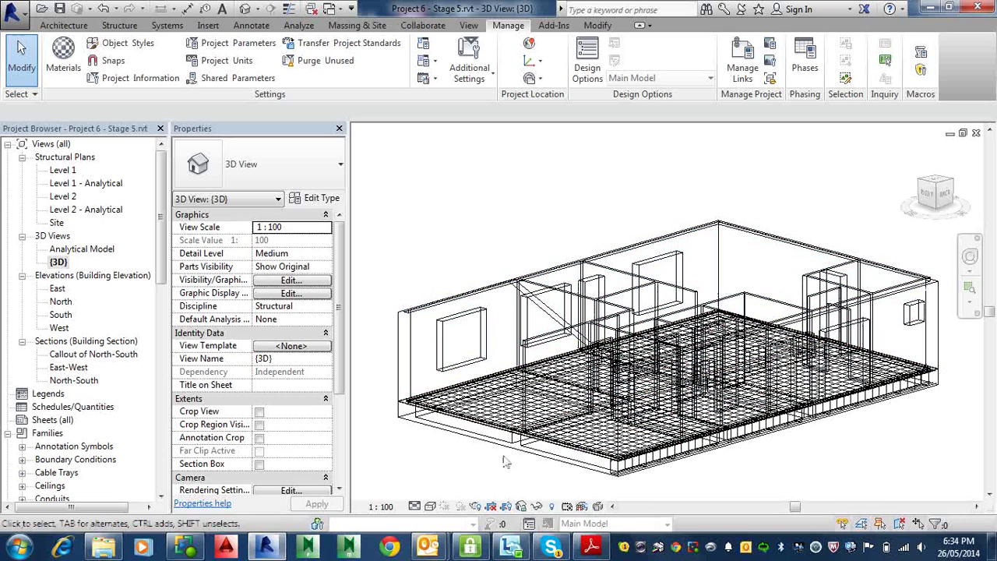
In the Level 2 structural plan, set the view range offsets to 3000 for the top and 2000 for the cut plane
{"action": "double_click", "coordinate": [61, 197]}
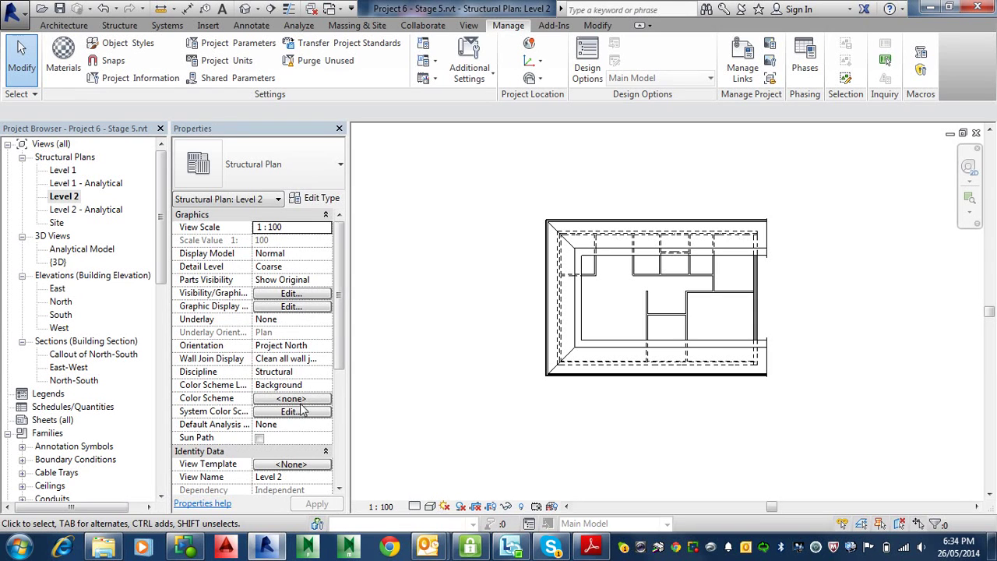
{"action": "scroll", "coordinate": [343, 340], "scroll_direction": "down", "scroll_amount": 1}
{"action": "scroll", "coordinate": [343, 340], "scroll_direction": "down", "scroll_amount": 6}
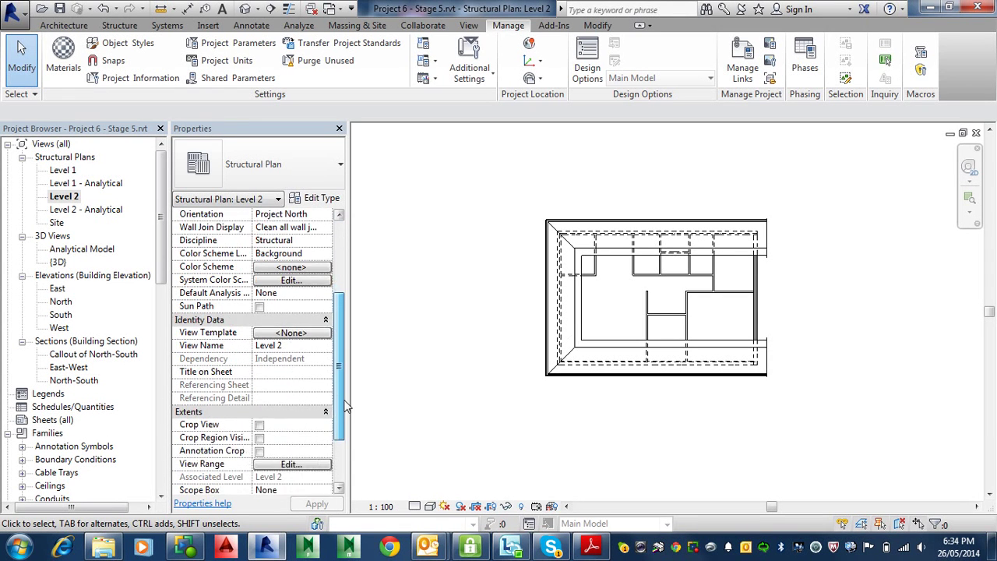
{"action": "left_click", "coordinate": [285, 438]}
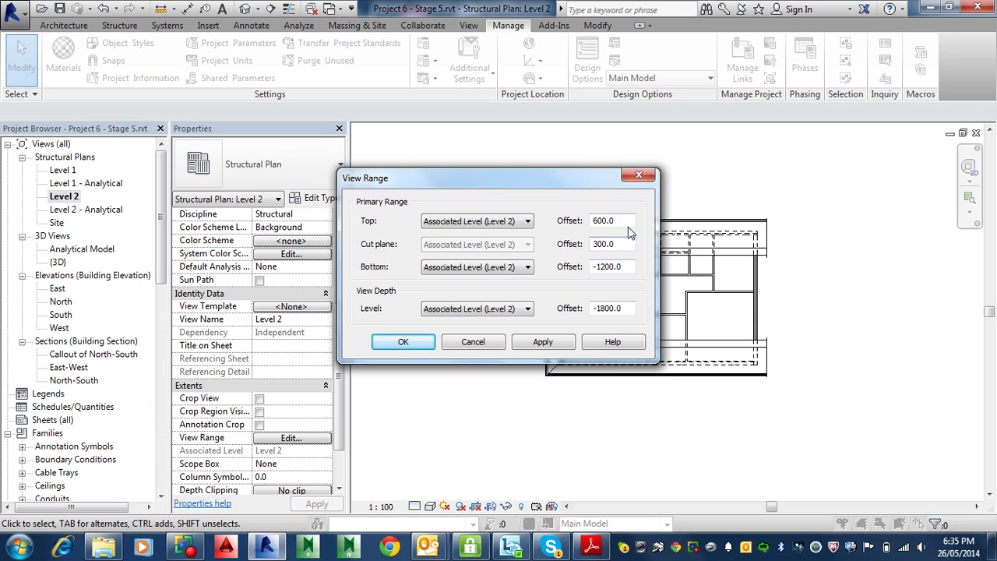
{"action": "double_click", "coordinate": [627, 221]}
{"action": "type", "text": "3000"}
{"action": "key", "text": "Tab"}
{"action": "type", "text": "200"}
{"action": "left_click", "coordinate": [390, 348]}
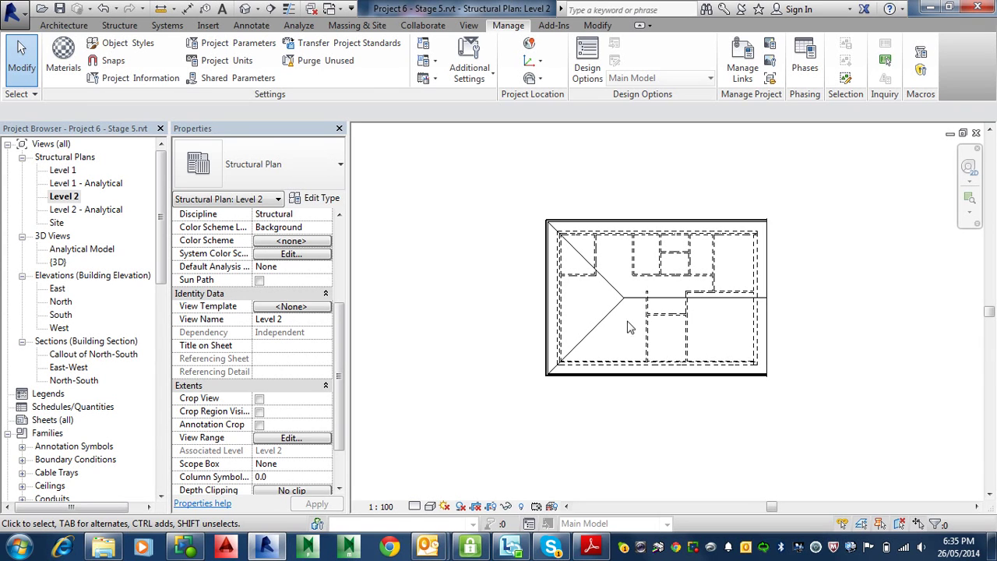
Duplicate the North-South building section view without detailing
{"action": "left_click", "coordinate": [98, 380]}
{"action": "right_click", "coordinate": [99, 378]}
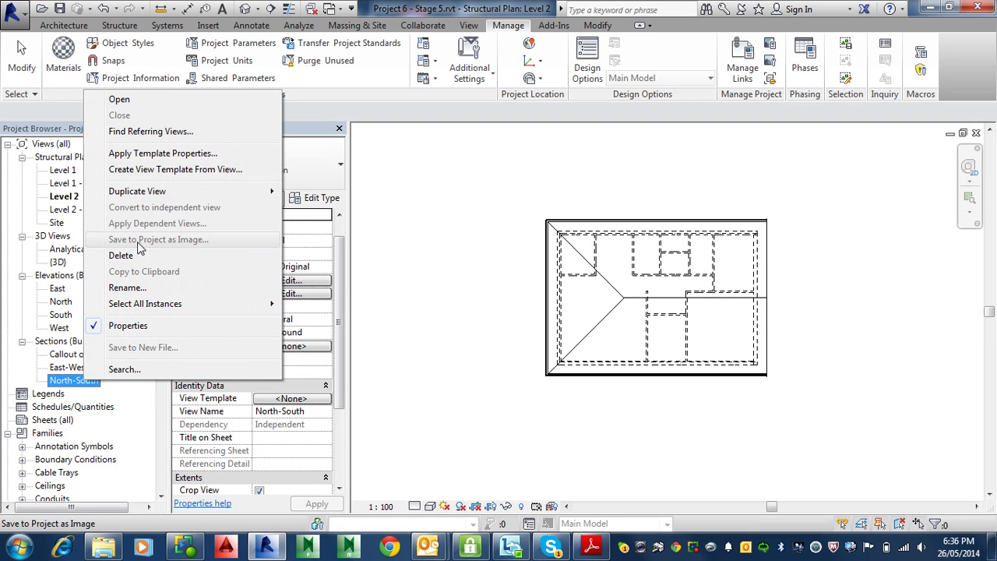
{"action": "mouse_move", "coordinate": [257, 193]}
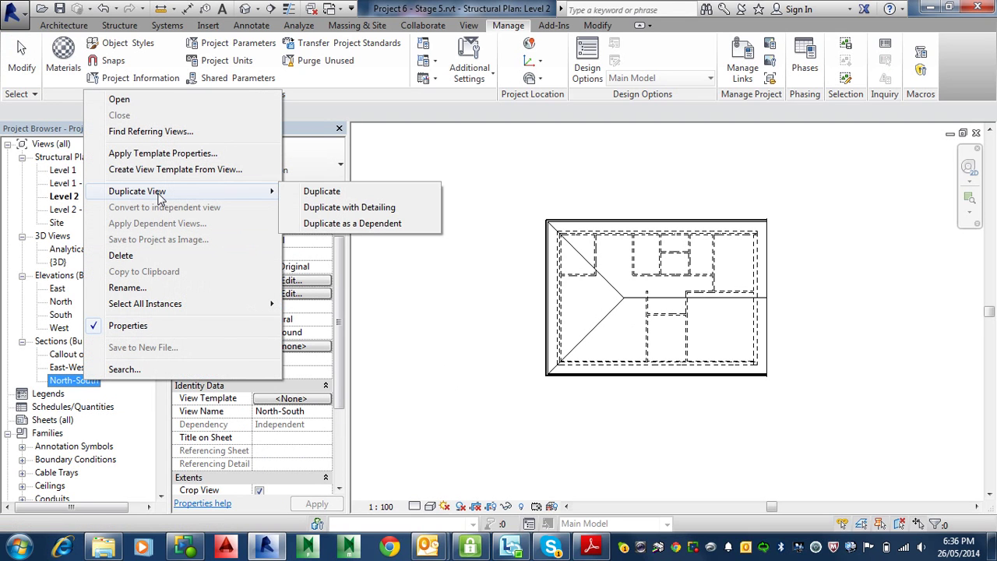
{"action": "left_click", "coordinate": [321, 194]}
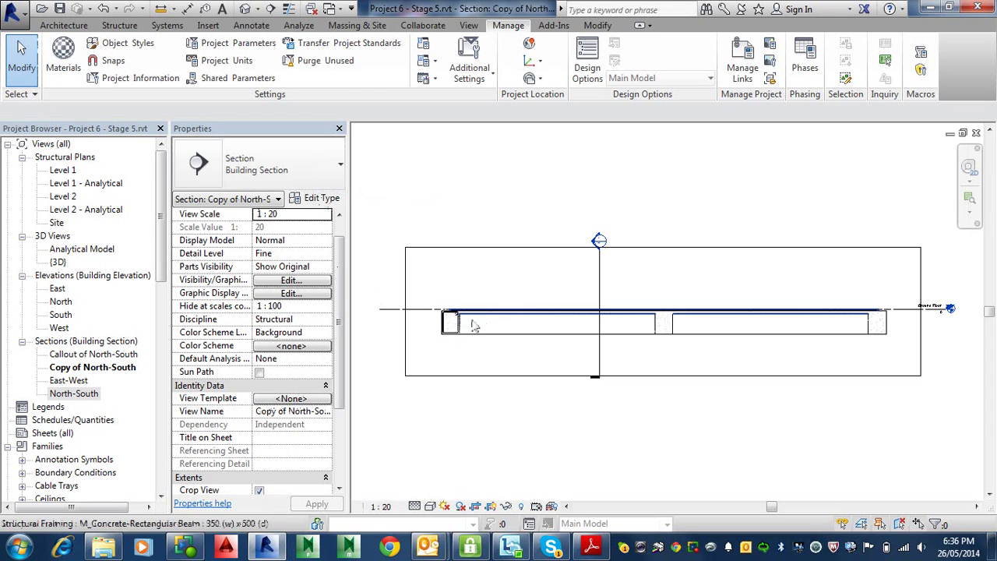
Rename the copied North-South section view as North-South - Roof
{"action": "right_click", "coordinate": [119, 369]}
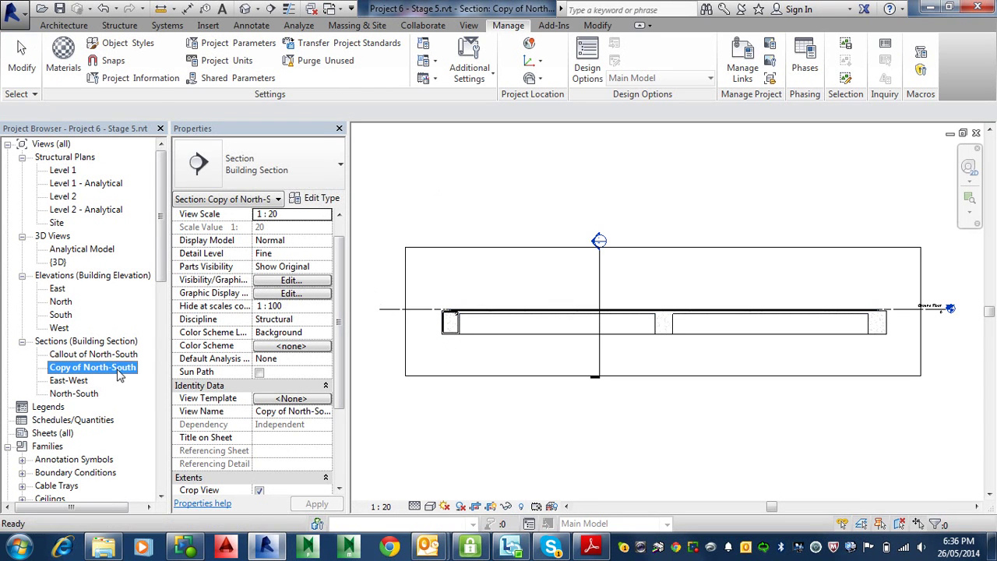
{"action": "left_click", "coordinate": [167, 281]}
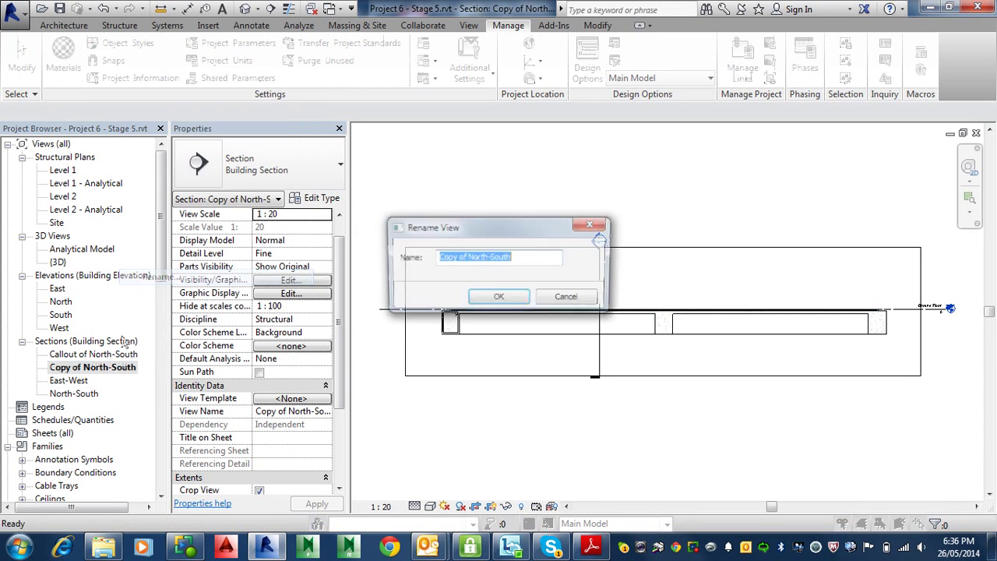
{"action": "left_click_drag", "start_coordinate": [468, 259], "coordinate": [437, 259]}
{"action": "key", "text": "BackSpace"}
{"action": "left_click", "coordinate": [488, 259]}
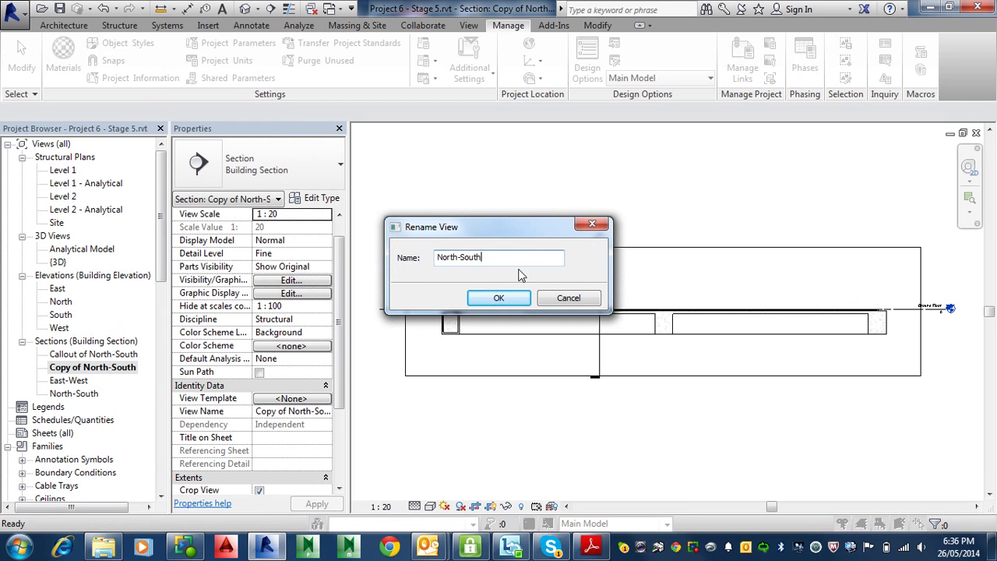
{"action": "type", "text": "- Roof"}
{"action": "key", "text": "Return"}
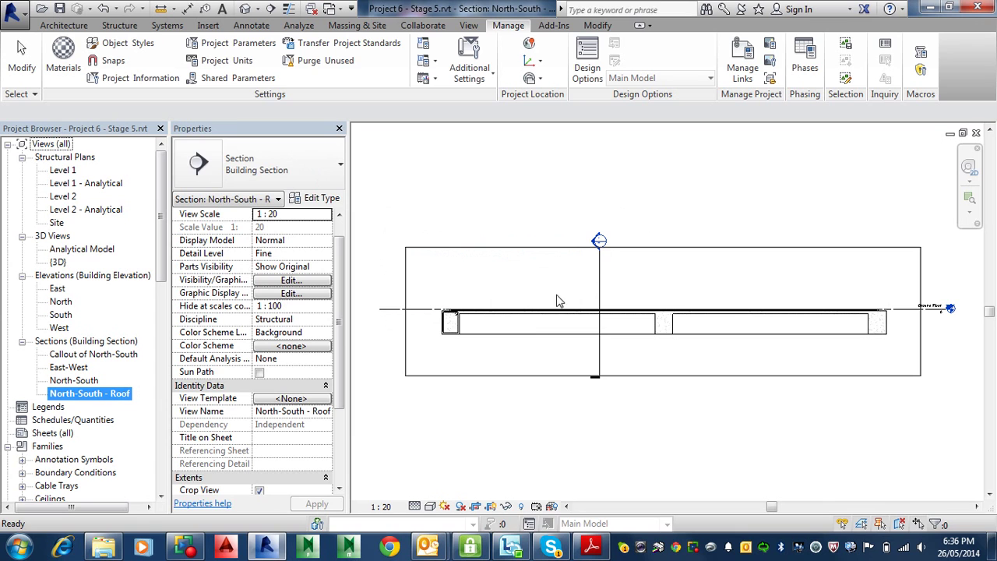
Duplicate the East-West building section view without detailing
{"action": "right_click", "coordinate": [81, 368]}
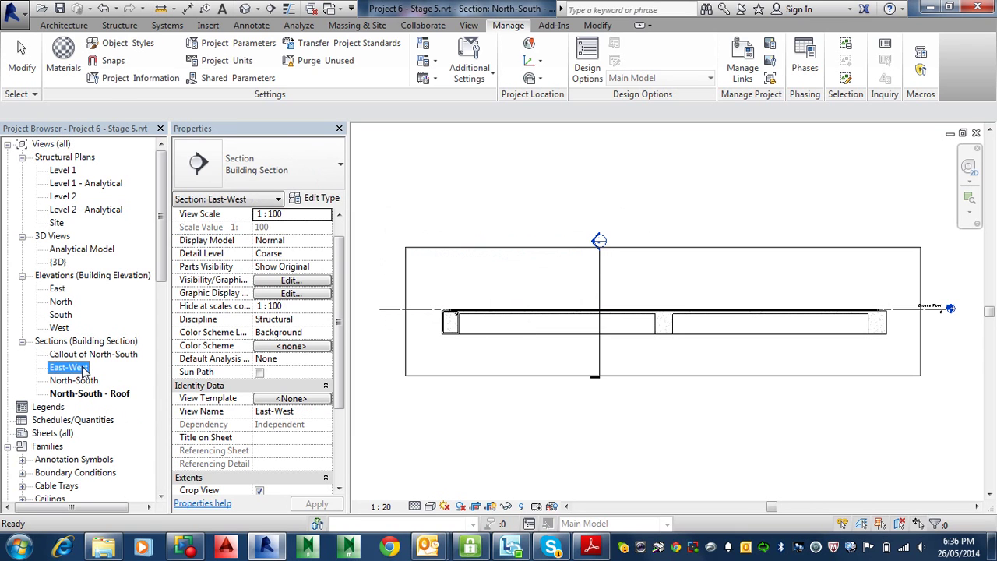
{"action": "mouse_move", "coordinate": [269, 178]}
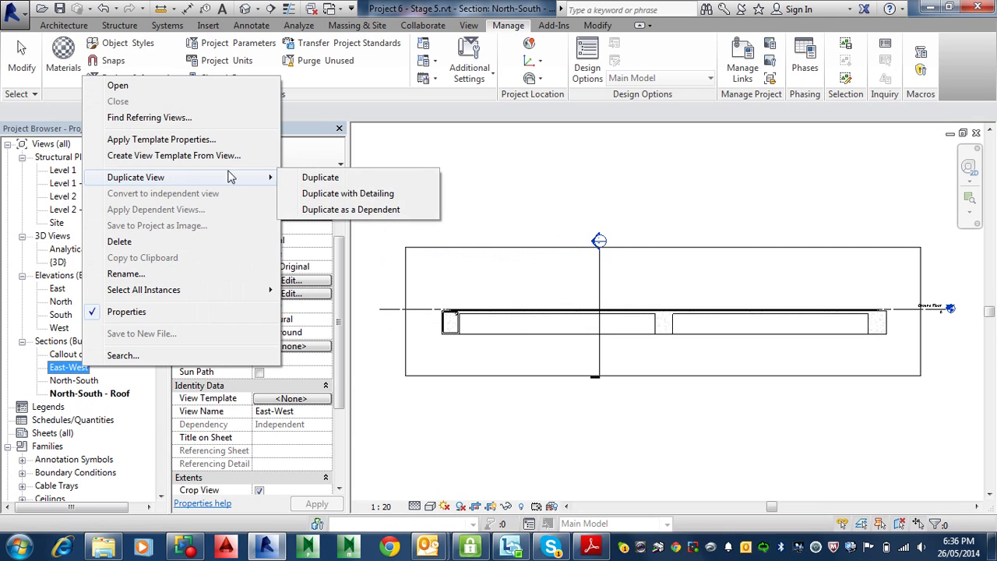
{"action": "left_click", "coordinate": [335, 179]}
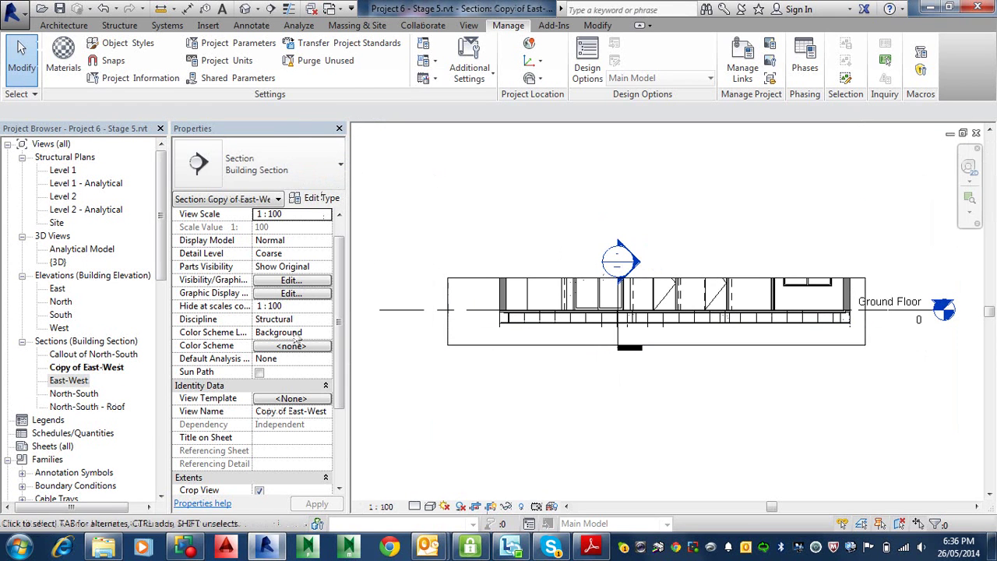
Rename the copied East-West section view as East-West - Roof
{"action": "right_click", "coordinate": [90, 367]}
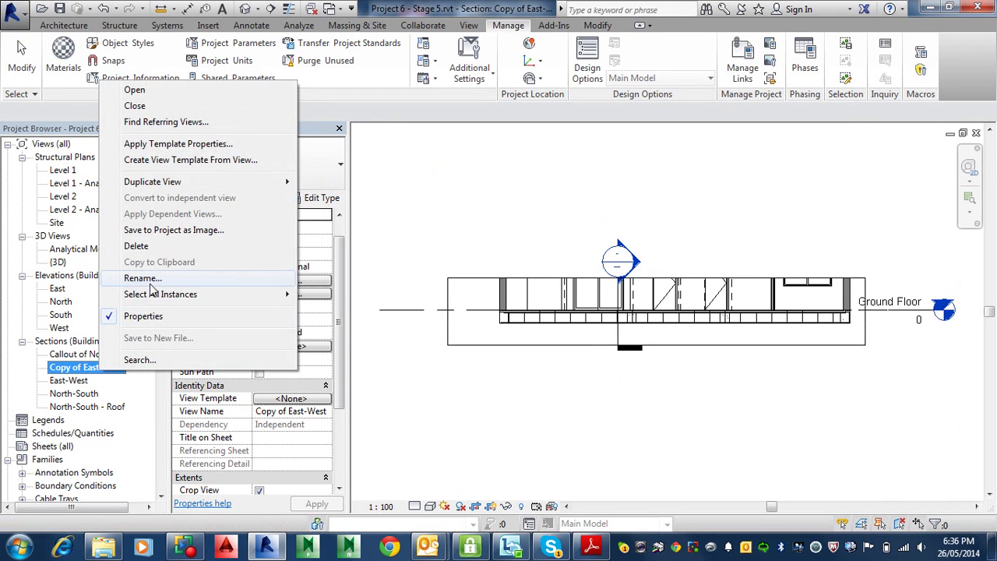
{"action": "left_click", "coordinate": [152, 285]}
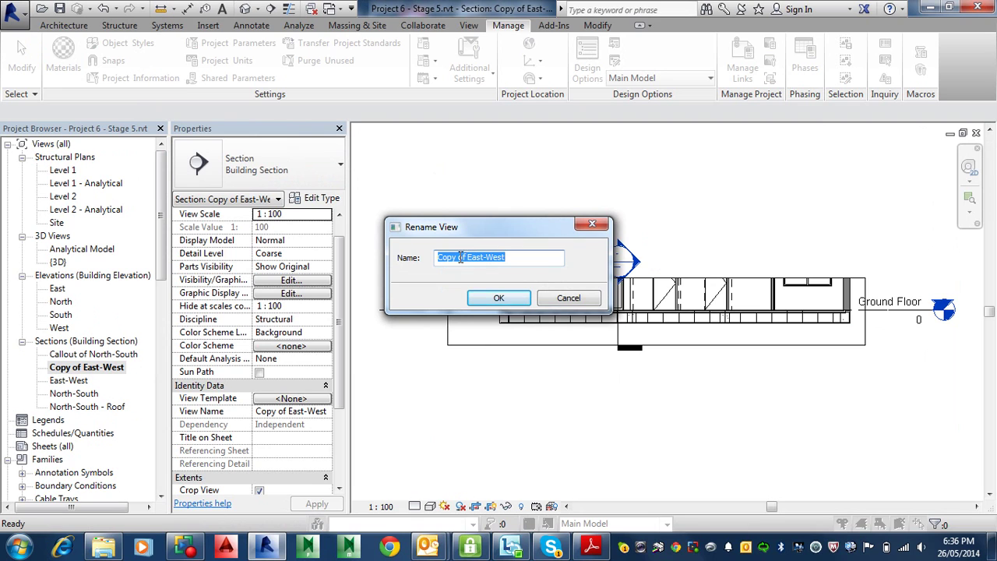
{"action": "left_click_drag", "start_coordinate": [465, 257], "coordinate": [436, 257]}
{"action": "key", "text": "BackSpace"}
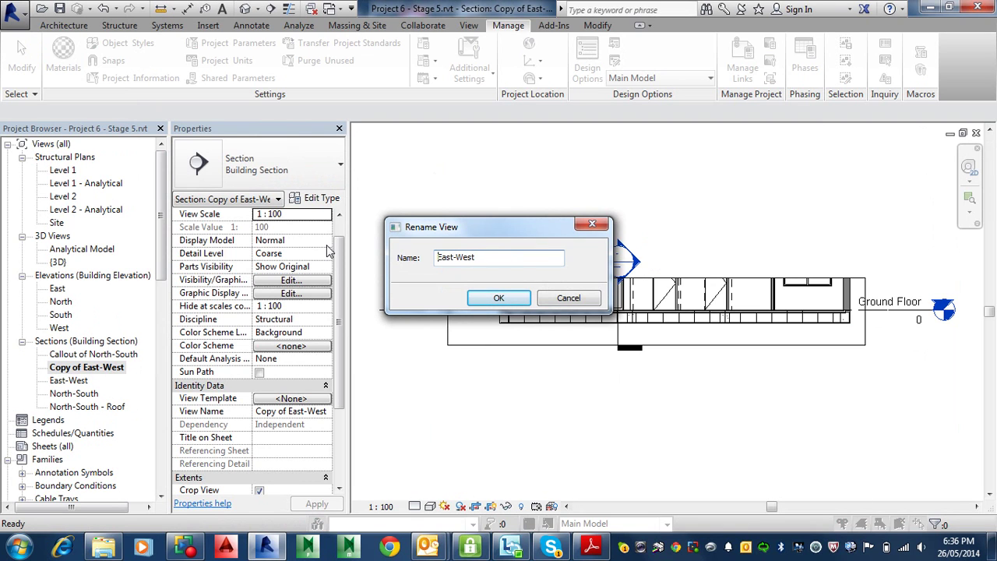
{"action": "left_click", "coordinate": [515, 260]}
{"action": "type", "text": "- Roof"}
{"action": "key", "text": "Return"}
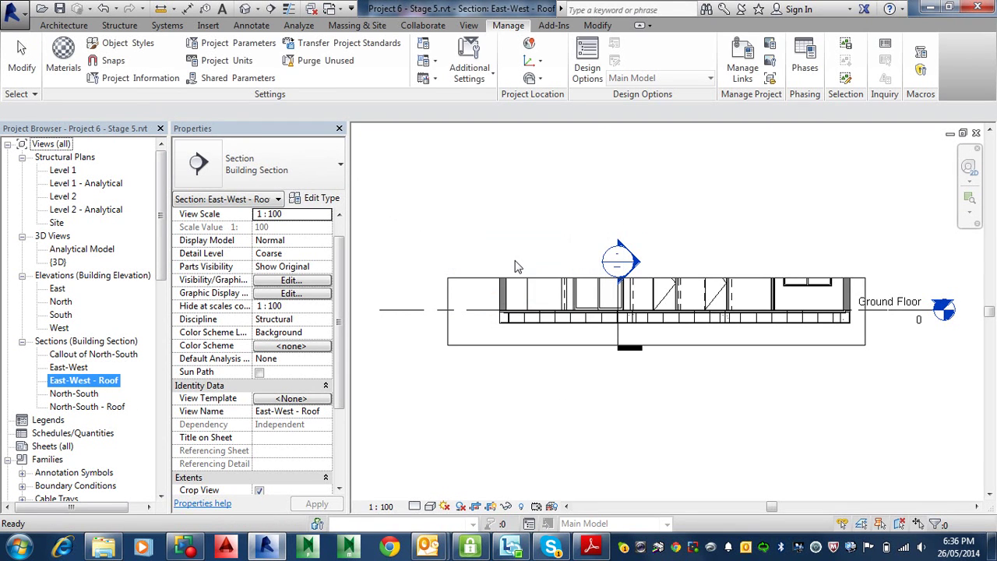
Switch to the structural notes in Adobe Reader and read step 4 on modifying the range of the roof section views
{"action": "left_click", "coordinate": [594, 548]}
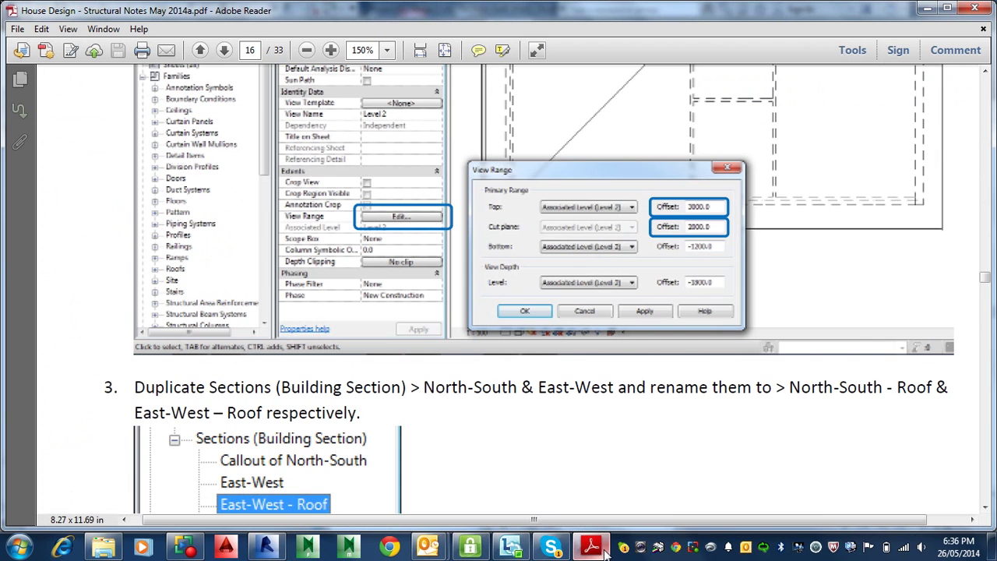
{"action": "scroll", "coordinate": [457, 296], "scroll_direction": "down", "scroll_amount": 8}
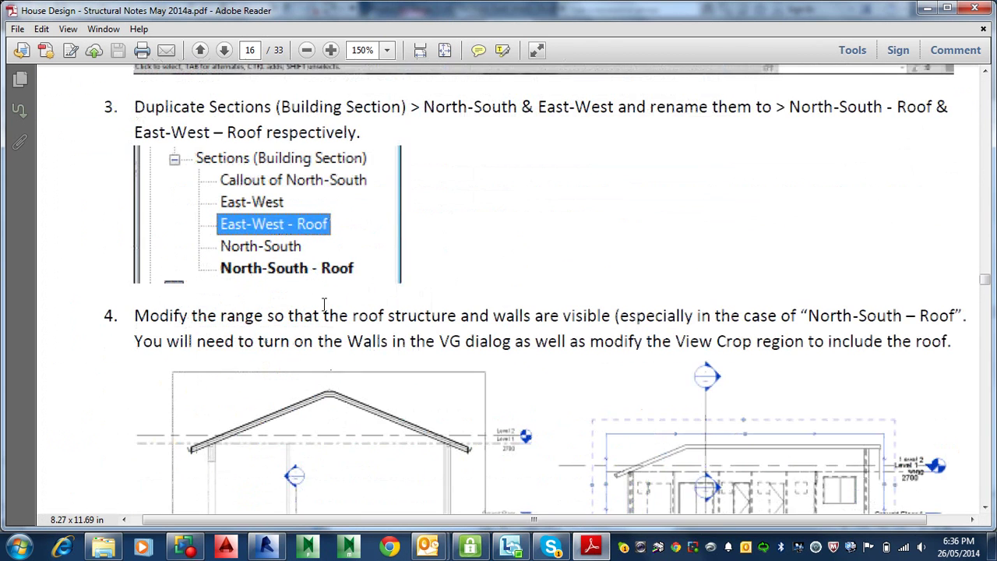
{"action": "scroll", "coordinate": [323, 299], "scroll_direction": "down", "scroll_amount": 3}
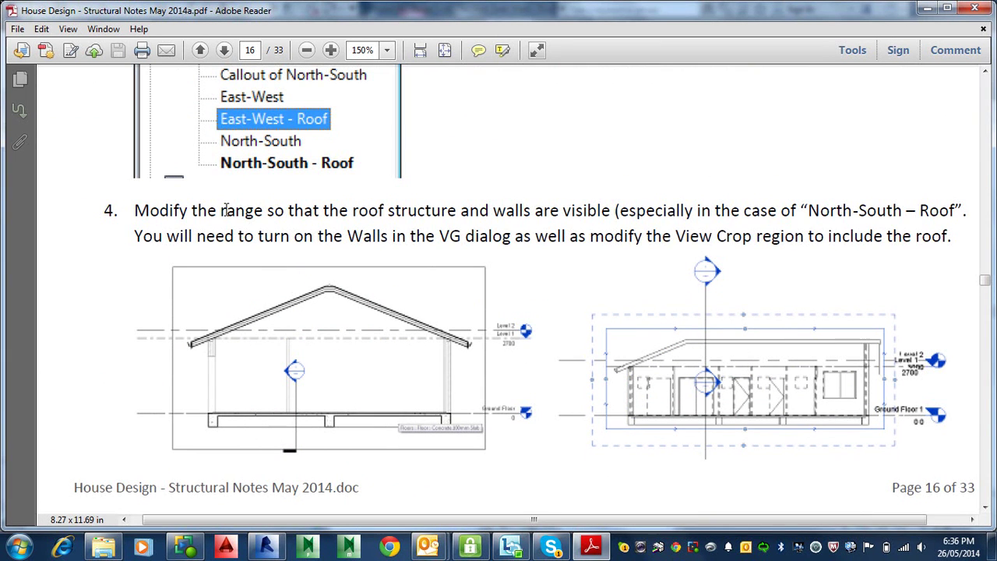
{"action": "left_click_drag", "start_coordinate": [221, 209], "coordinate": [289, 217]}
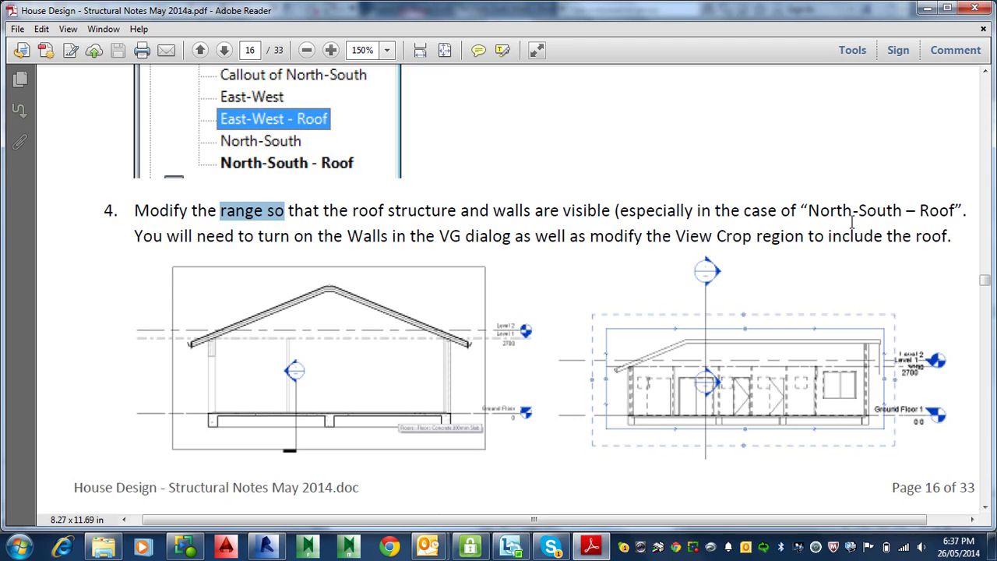
{"action": "left_click_drag", "start_coordinate": [809, 210], "coordinate": [954, 210]}
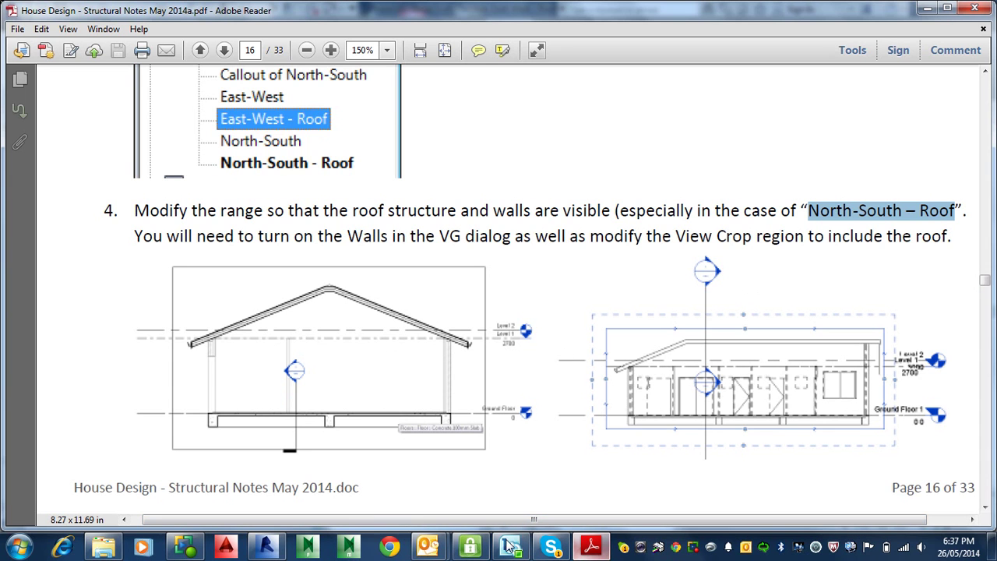
Switch back to Revit and extend the East-West - Roof section's crop region upward to include the whole roof
{"action": "left_click", "coordinate": [266, 547]}
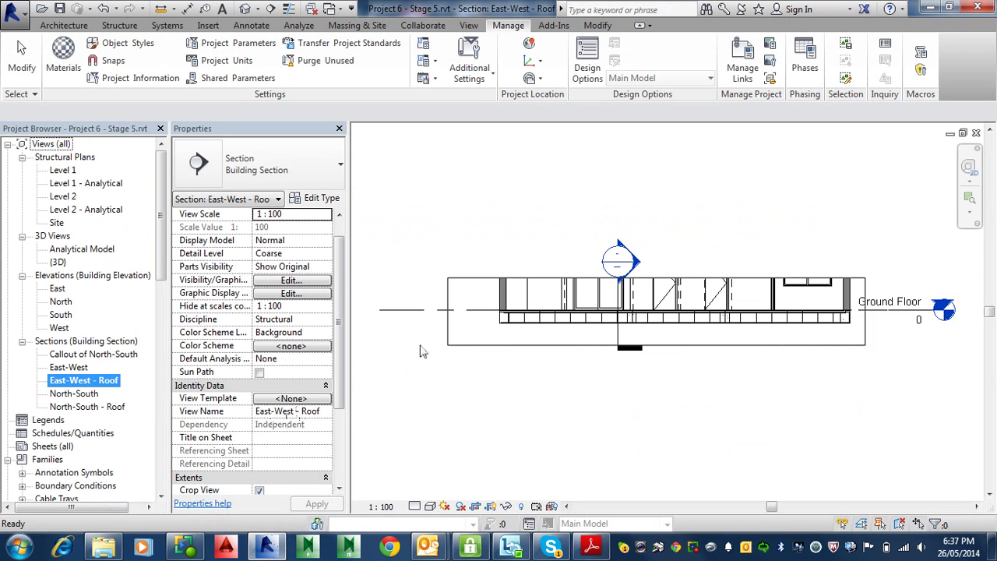
{"action": "left_click", "coordinate": [477, 281]}
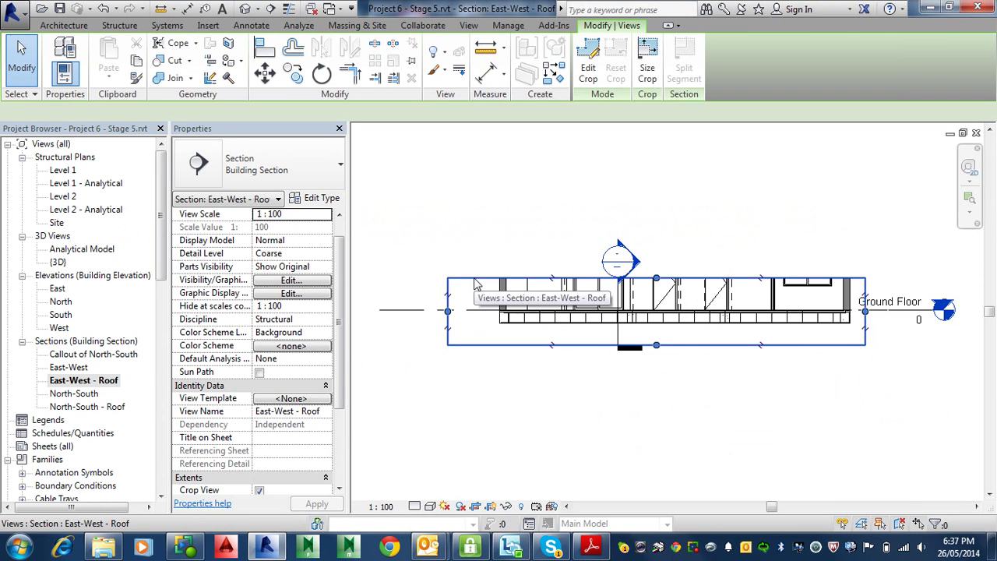
{"action": "left_click_drag", "start_coordinate": [657, 281], "coordinate": [656, 182]}
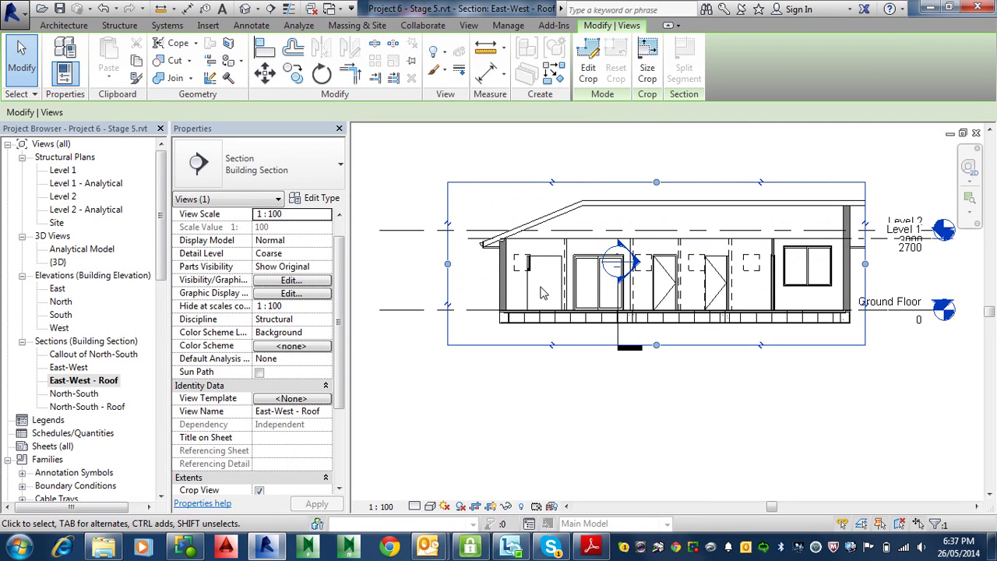
Open the North-South - Roof section and extend its crop region upward past the roof ridge
{"action": "double_click", "coordinate": [88, 407]}
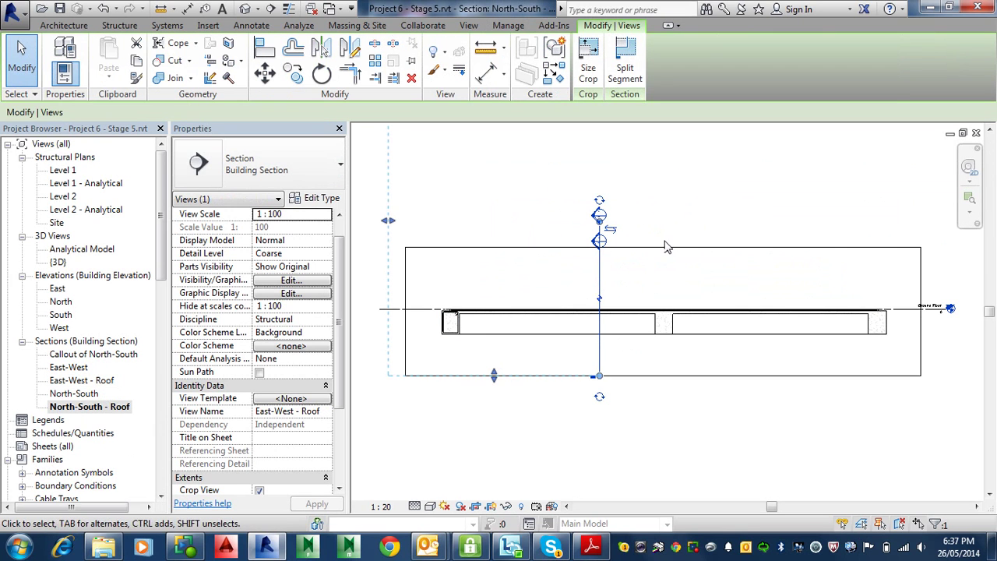
{"action": "left_click", "coordinate": [664, 248]}
{"action": "left_click_drag", "start_coordinate": [662, 248], "coordinate": [667, 163]}
{"action": "middle_click_drag", "start_coordinate": [668, 163], "coordinate": [689, 315]}
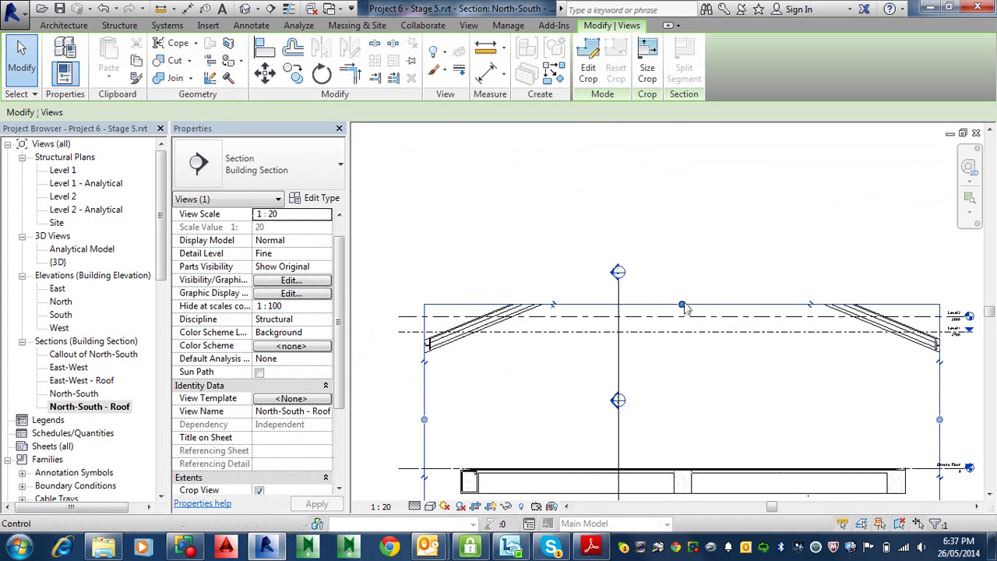
{"action": "left_click_drag", "start_coordinate": [683, 304], "coordinate": [682, 208]}
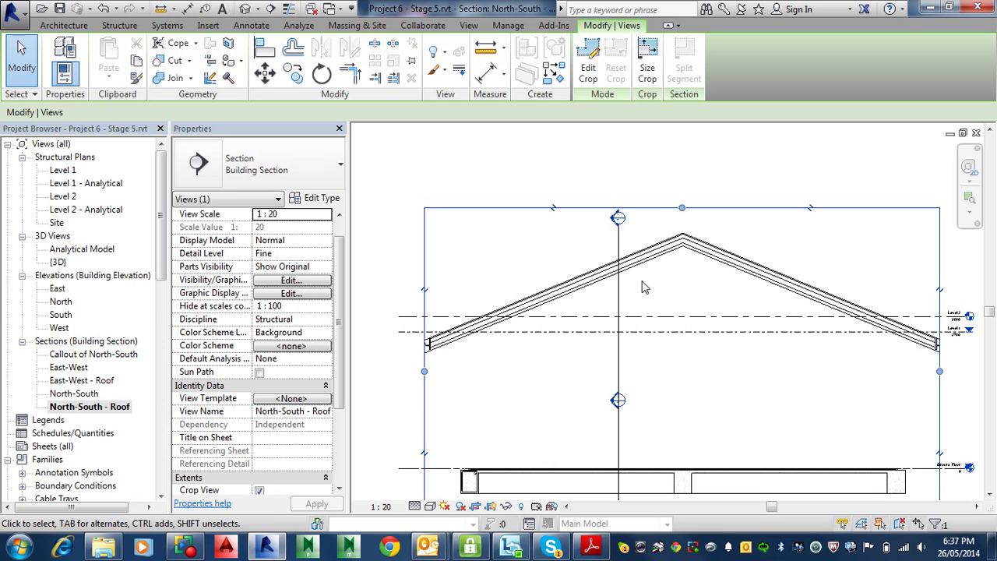
Turn on the Walls model category in the visibility/graphic overrides of the North-South - Roof section
{"action": "key", "text": "v"}
{"action": "key", "text": "v"}
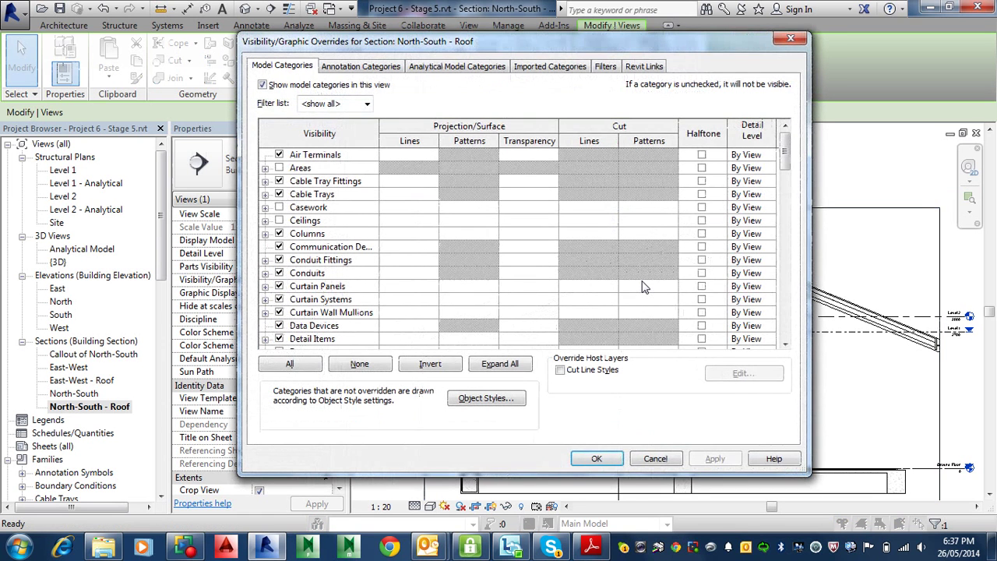
{"action": "key", "text": "w"}
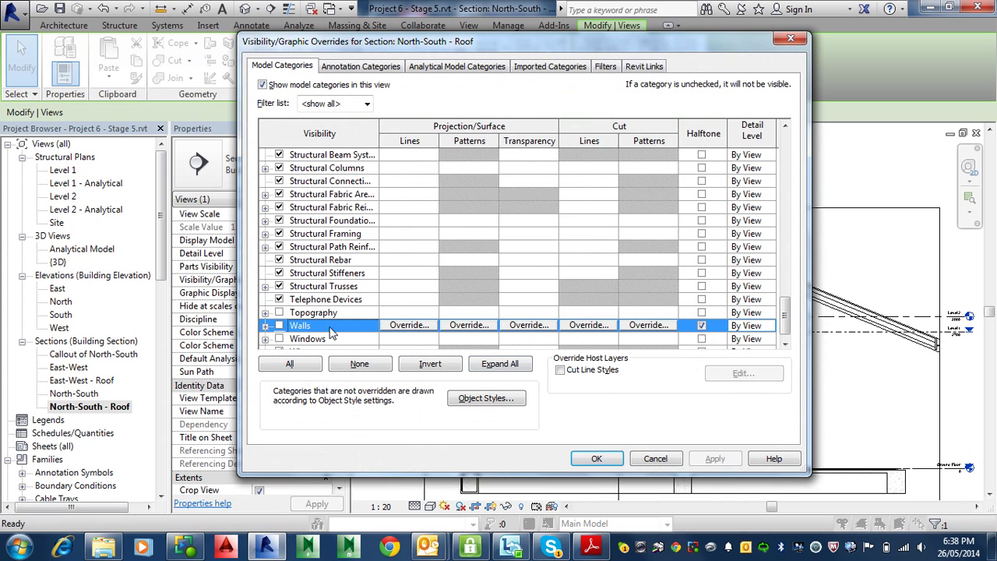
{"action": "left_click", "coordinate": [279, 325]}
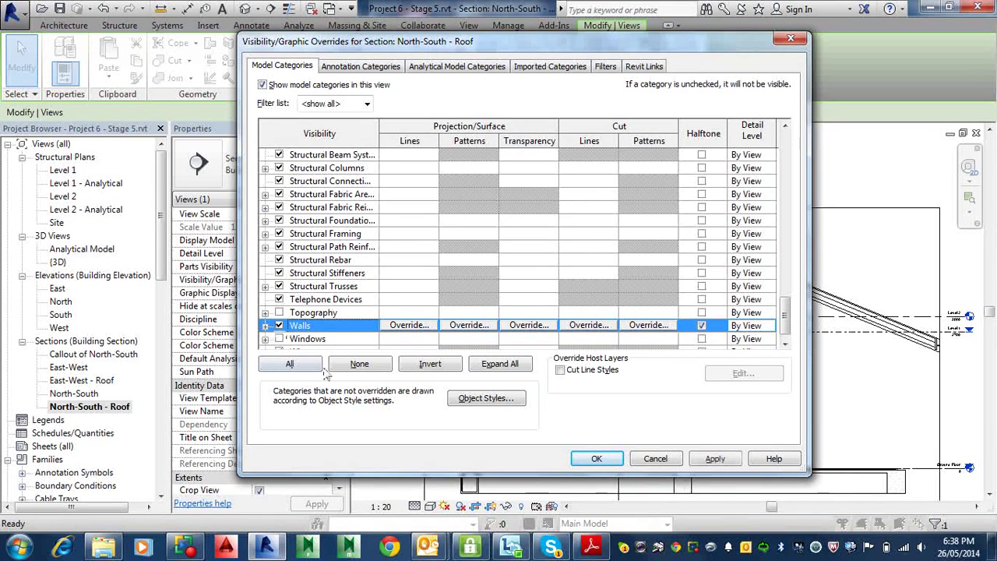
{"action": "left_click", "coordinate": [596, 458]}
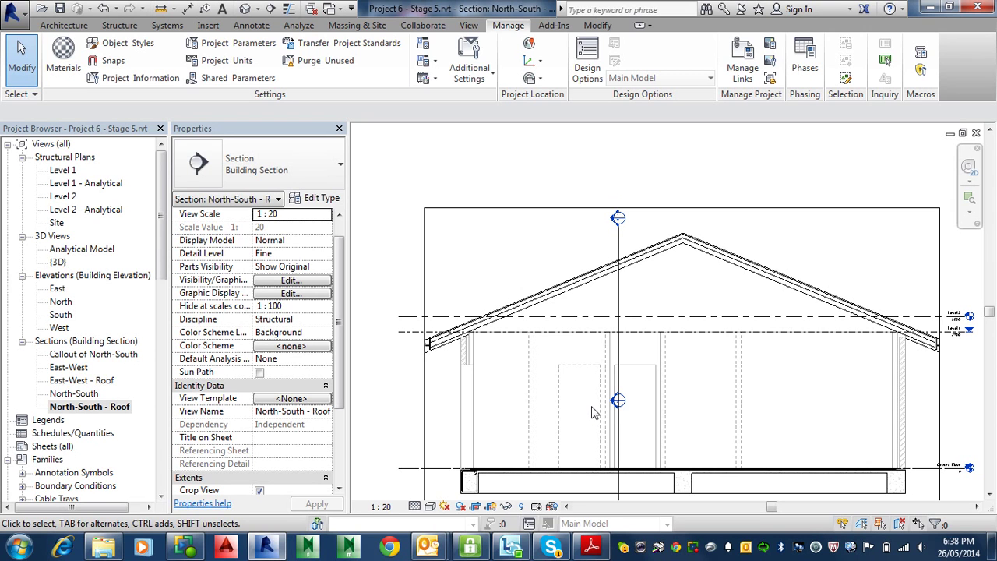
Switch to the notes in Adobe Reader and read step 5 on using reference planes for the roof beam system
{"action": "left_click", "coordinate": [591, 547]}
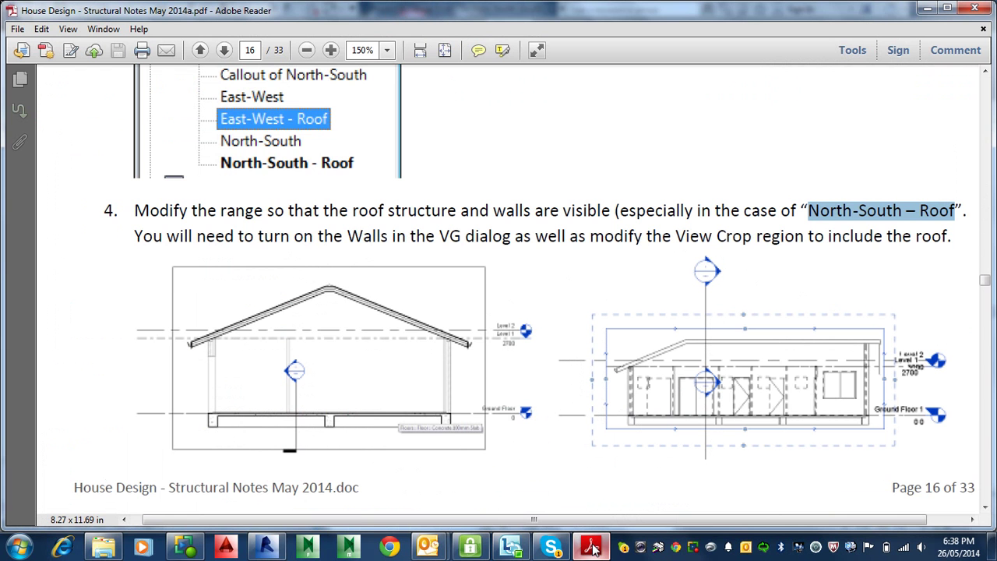
{"action": "scroll", "coordinate": [410, 368], "scroll_direction": "down", "scroll_amount": 5}
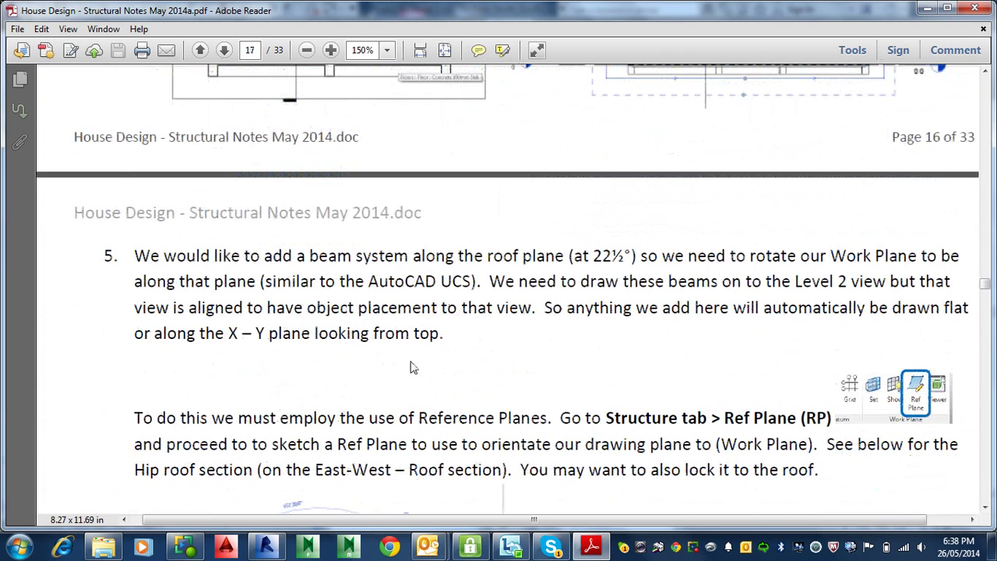
{"action": "left_click_drag", "start_coordinate": [566, 521], "coordinate": [588, 527]}
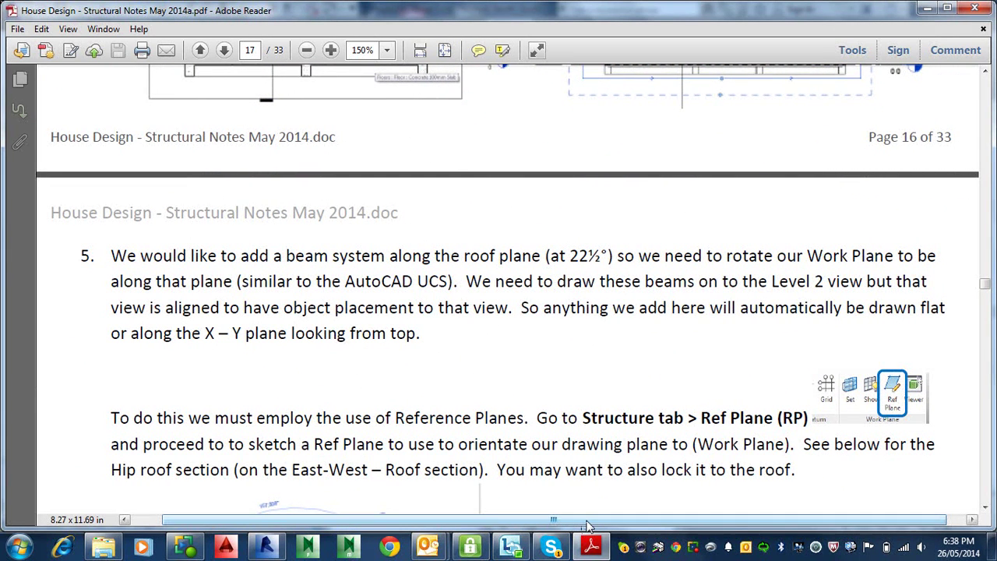
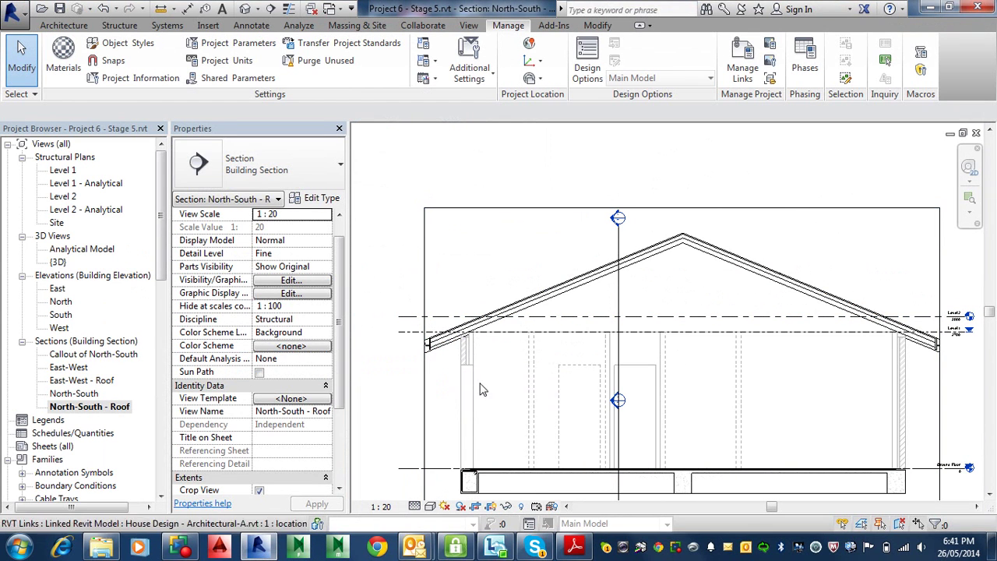
View the Level 2 structural plan in Revit and return to the East-West - Roof section to examine its hip roof slope
{"action": "double_click", "coordinate": [82, 381]}
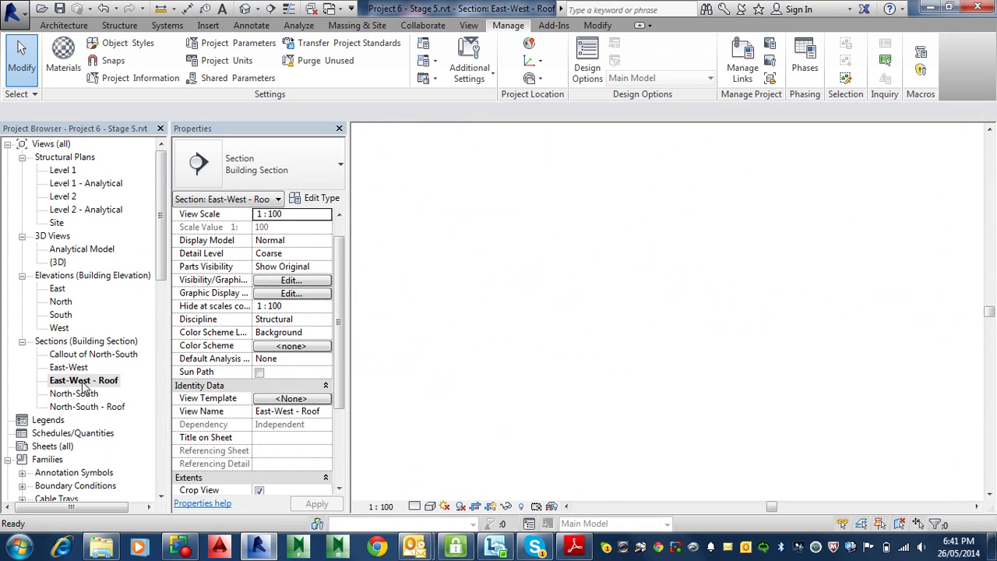
{"action": "double_click", "coordinate": [65, 196]}
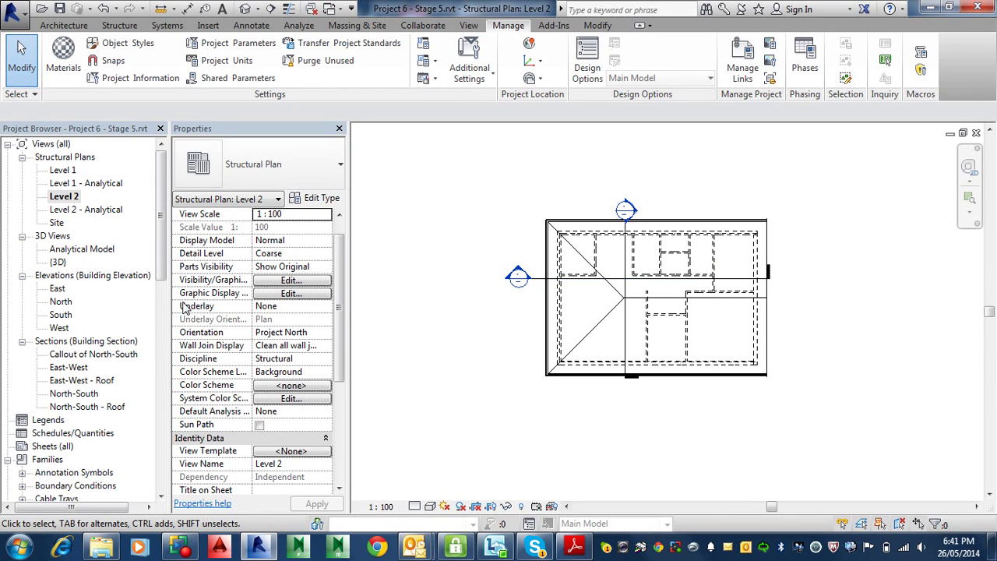
{"action": "double_click", "coordinate": [85, 381]}
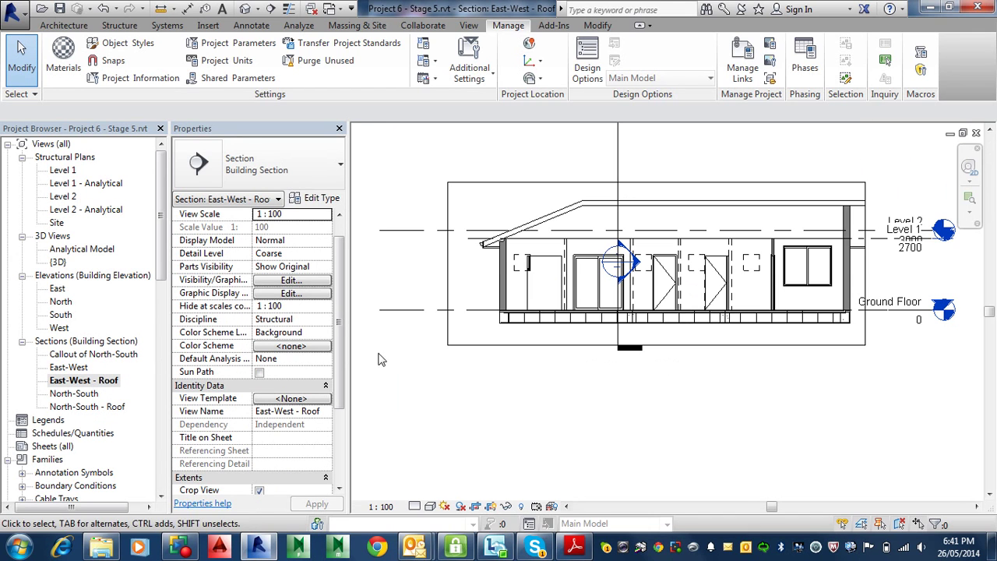
{"action": "scroll", "coordinate": [569, 163], "scroll_direction": "up", "scroll_amount": 5}
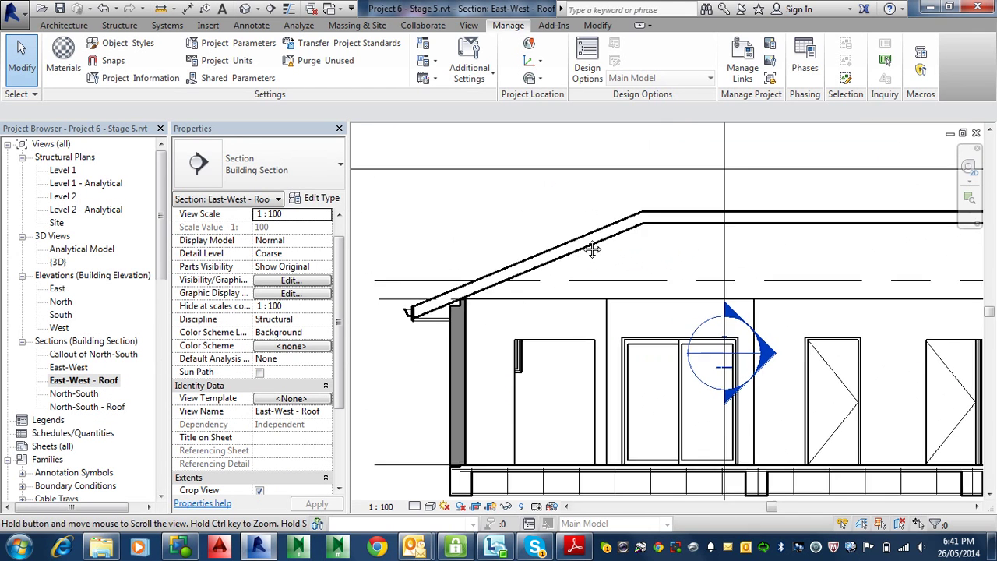
Check the notes in Adobe Reader for the reference plane sketches and the Hip Plane and Gable Plane naming instructions
{"action": "left_click", "coordinate": [574, 545]}
{"action": "scroll", "coordinate": [595, 232], "scroll_direction": "up", "scroll_amount": 2}
{"action": "scroll", "coordinate": [595, 232], "scroll_direction": "up", "scroll_amount": 1}
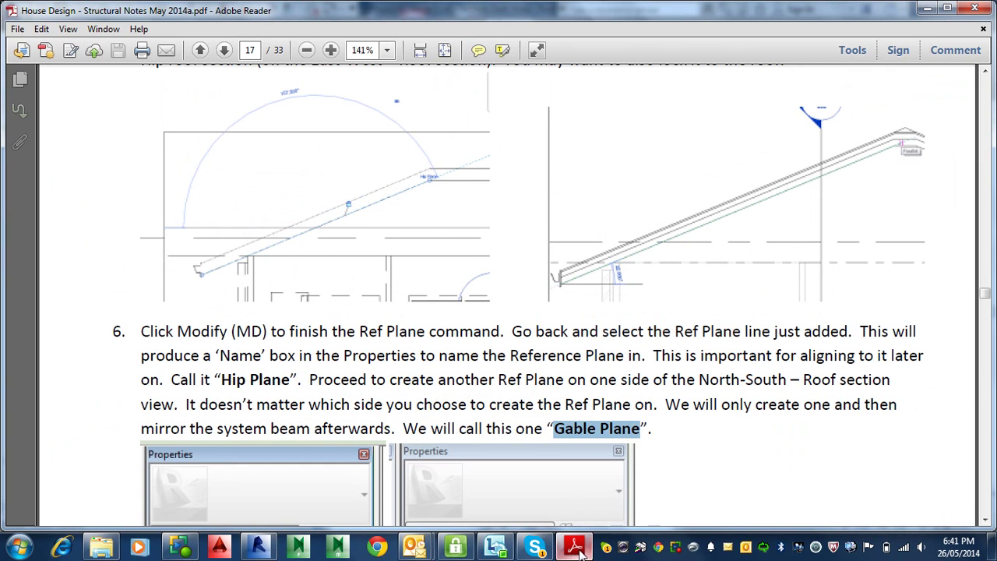
Switch back to Revit and set the detail level of the East-West - Roof section to Fine
{"action": "mouse_move", "coordinate": [398, 549]}
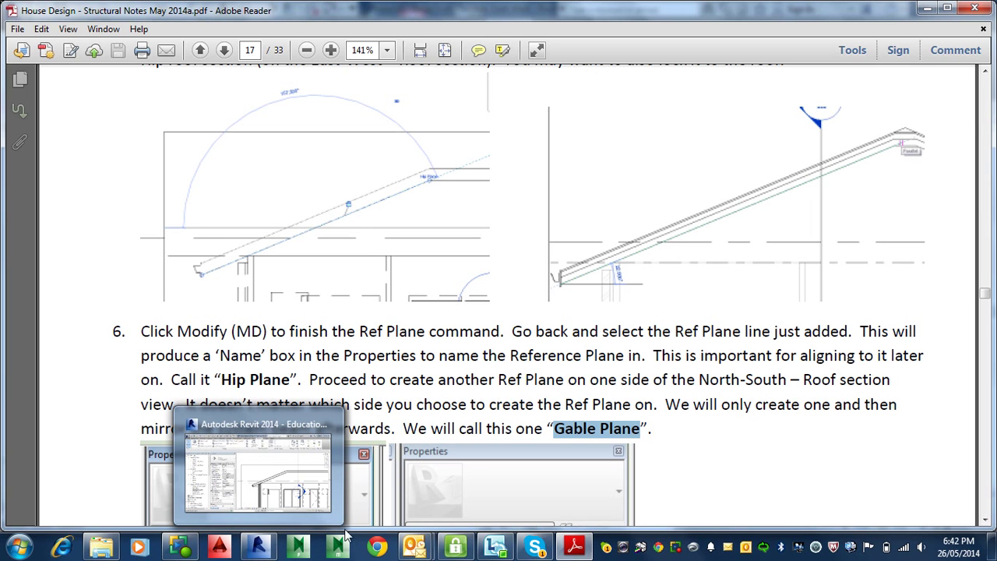
{"action": "left_click", "coordinate": [340, 545]}
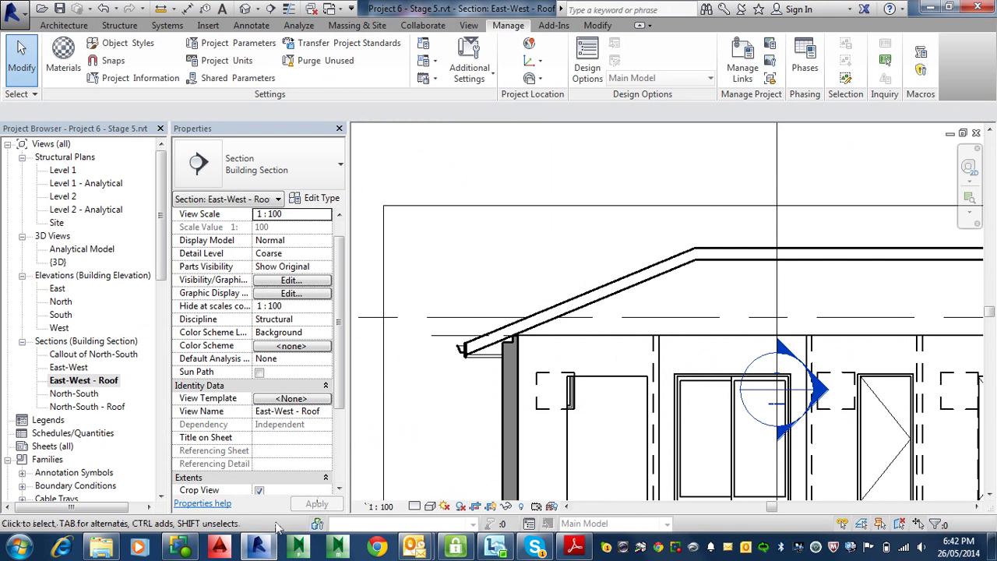
{"action": "left_click", "coordinate": [414, 506]}
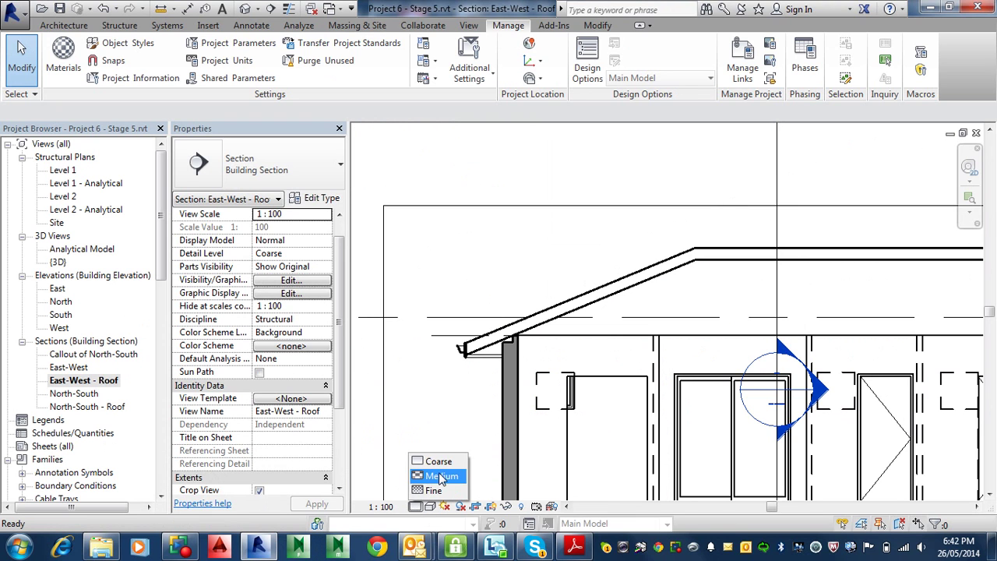
{"action": "left_click", "coordinate": [437, 489]}
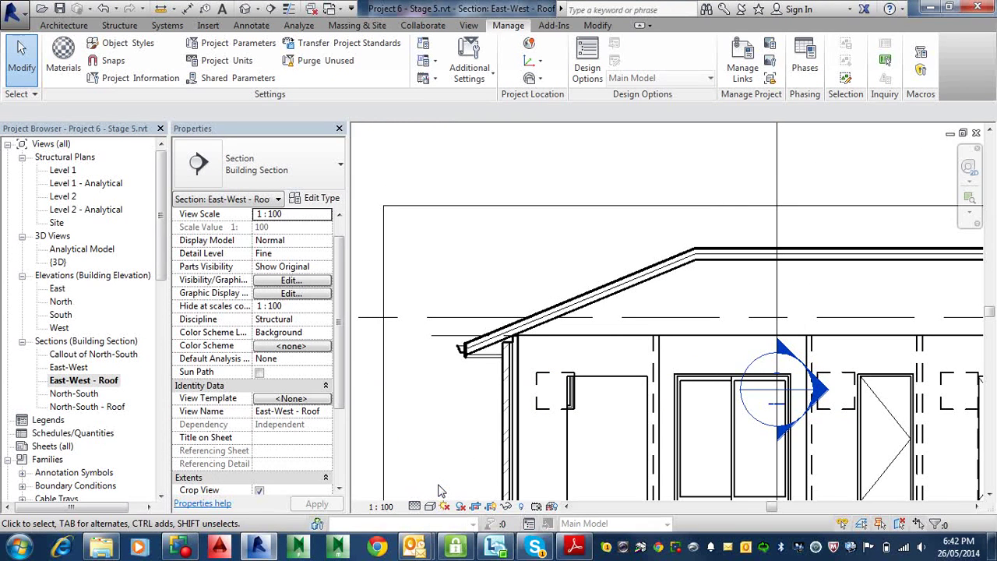
Set the East-West - Roof section's detail level to Medium and its visual style to Hidden Line
{"action": "left_click", "coordinate": [414, 506]}
{"action": "left_click", "coordinate": [438, 476]}
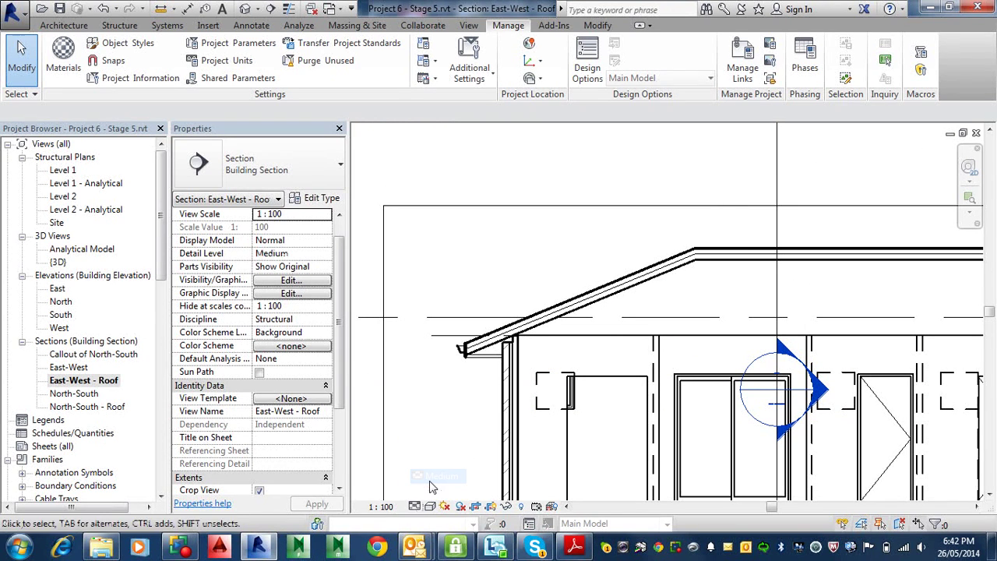
{"action": "left_click", "coordinate": [430, 506]}
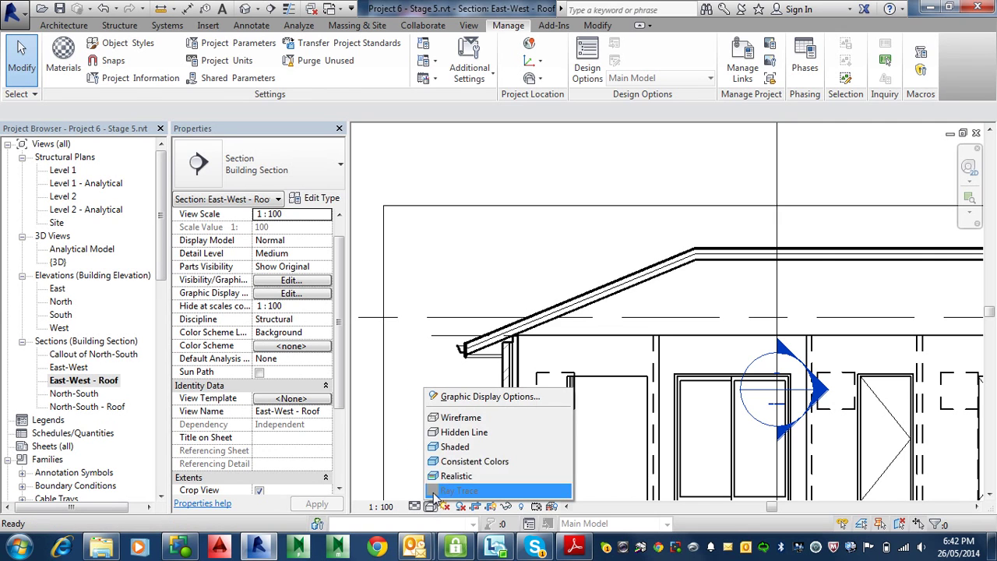
{"action": "left_click", "coordinate": [465, 434]}
Turn on Thin Lines and set the East-West - Roof section's detail level to Coarse
{"action": "scroll", "coordinate": [611, 327], "scroll_direction": "down", "scroll_amount": 2}
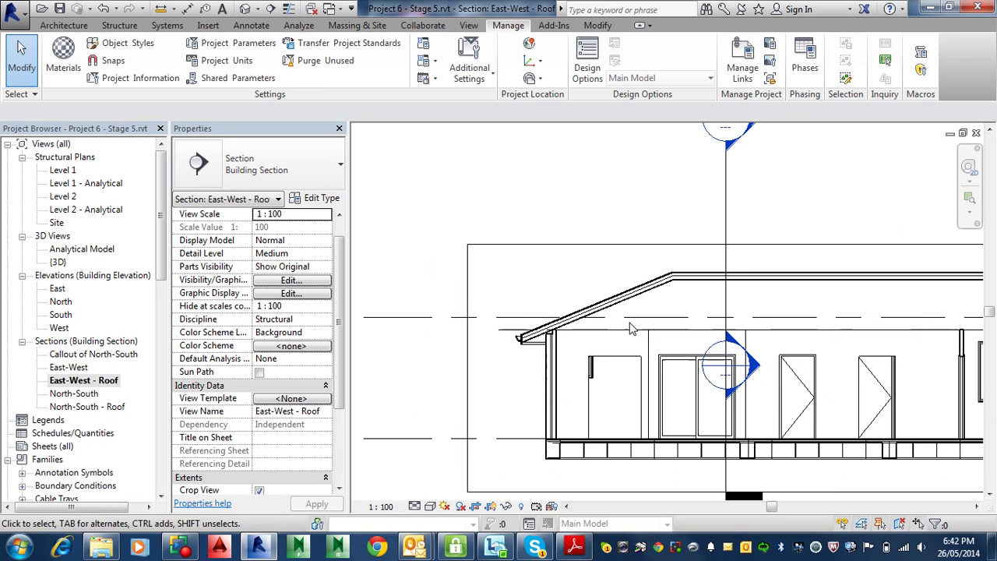
{"action": "scroll", "coordinate": [608, 334], "scroll_direction": "up", "scroll_amount": 2}
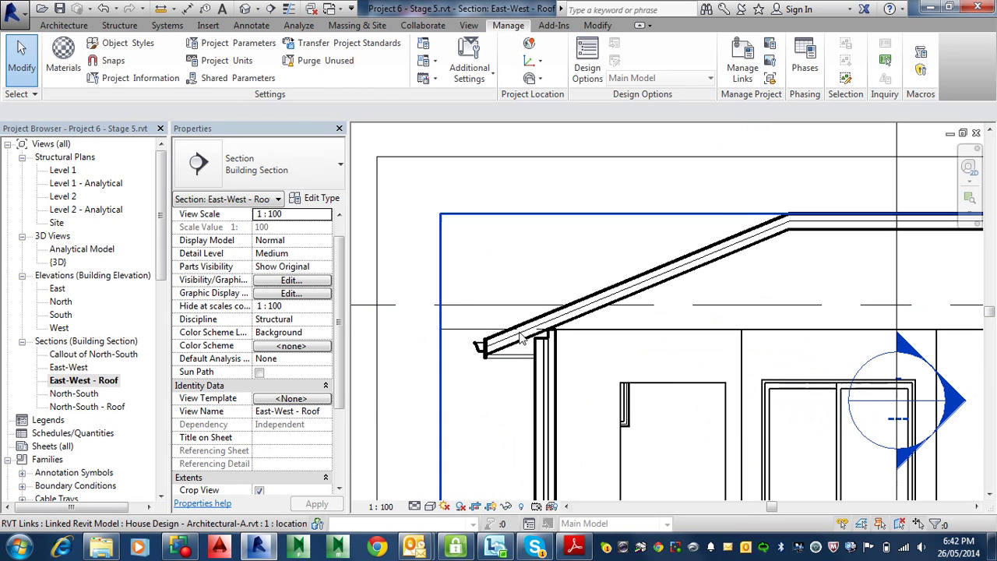
{"action": "scroll", "coordinate": [518, 341], "scroll_direction": "up", "scroll_amount": 2}
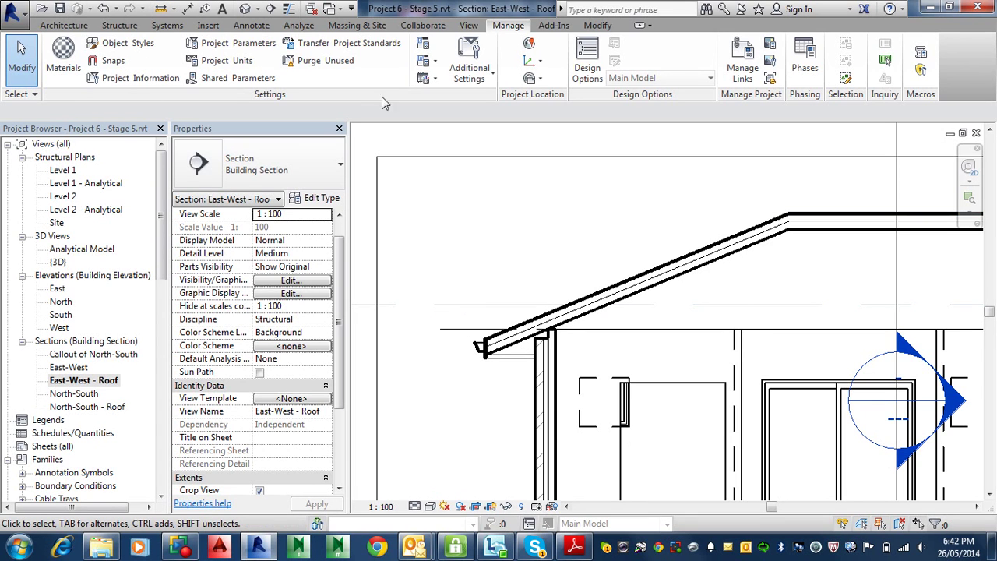
{"action": "left_click", "coordinate": [288, 10]}
{"action": "scroll", "coordinate": [576, 342], "scroll_direction": "up", "scroll_amount": 2}
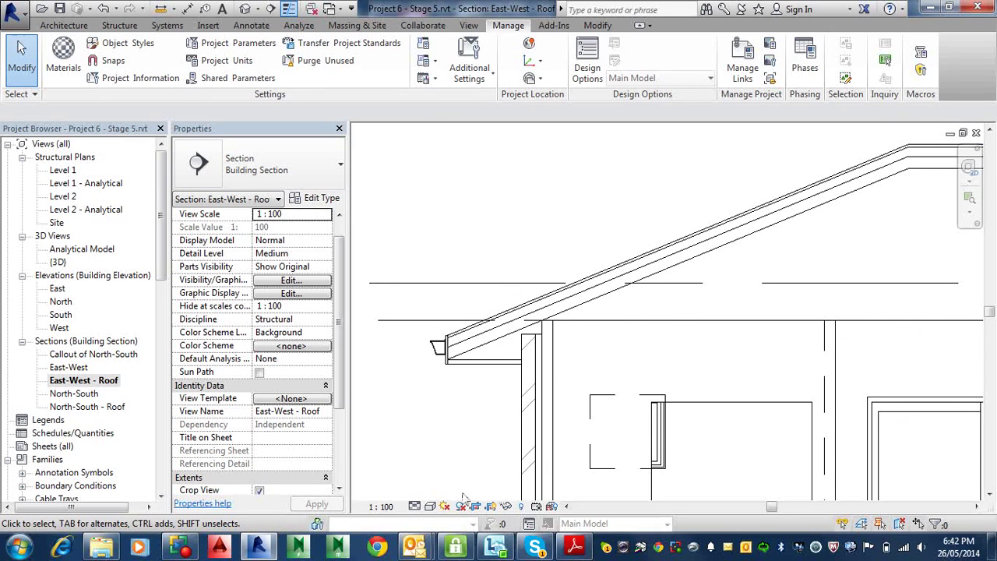
{"action": "left_click", "coordinate": [415, 507]}
{"action": "left_click", "coordinate": [436, 462]}
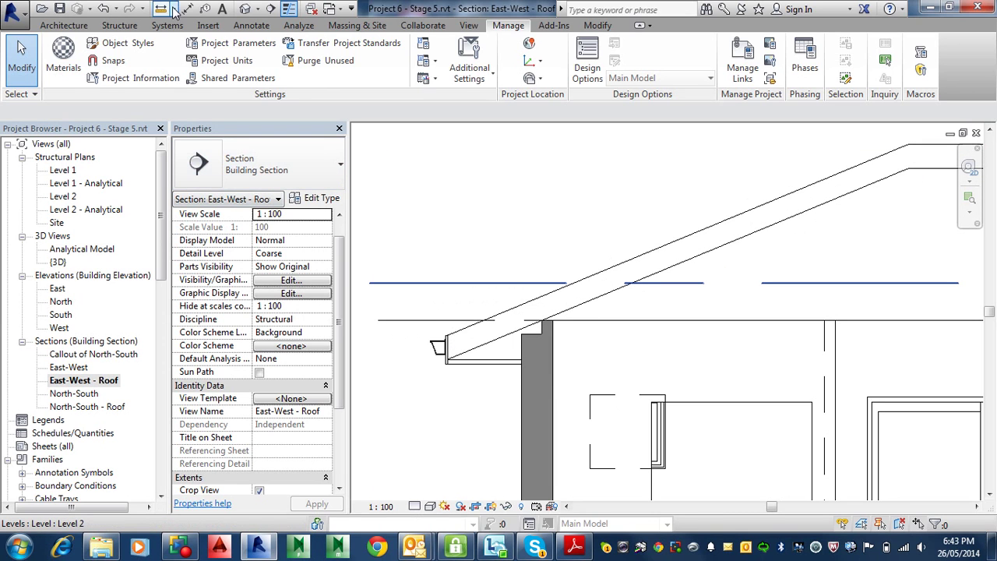
Sketch a reference plane along the underside of the hip roof slope, from the lower corner at the fascia to the corner at the ridge
{"action": "left_click", "coordinate": [65, 25]}
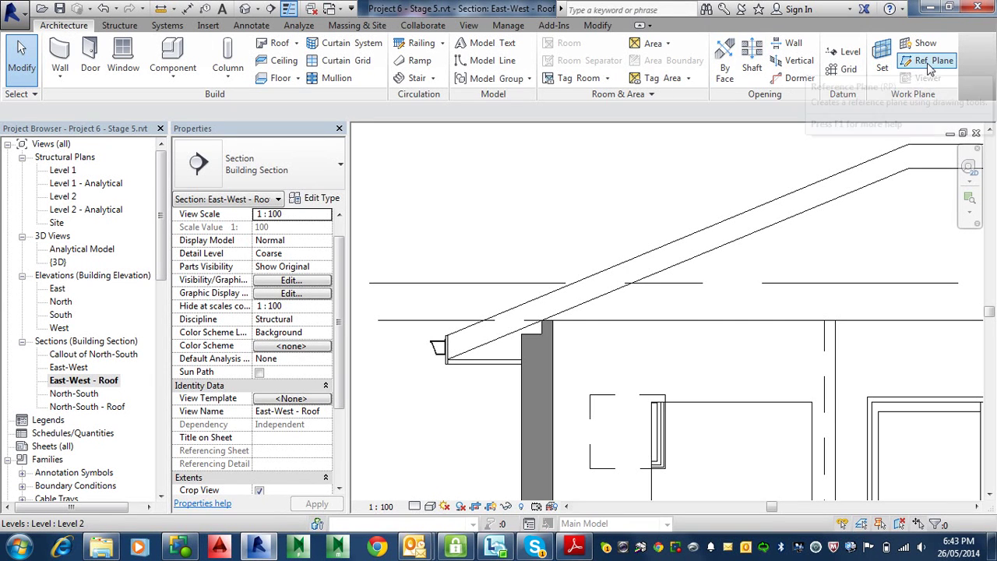
{"action": "left_click", "coordinate": [929, 63]}
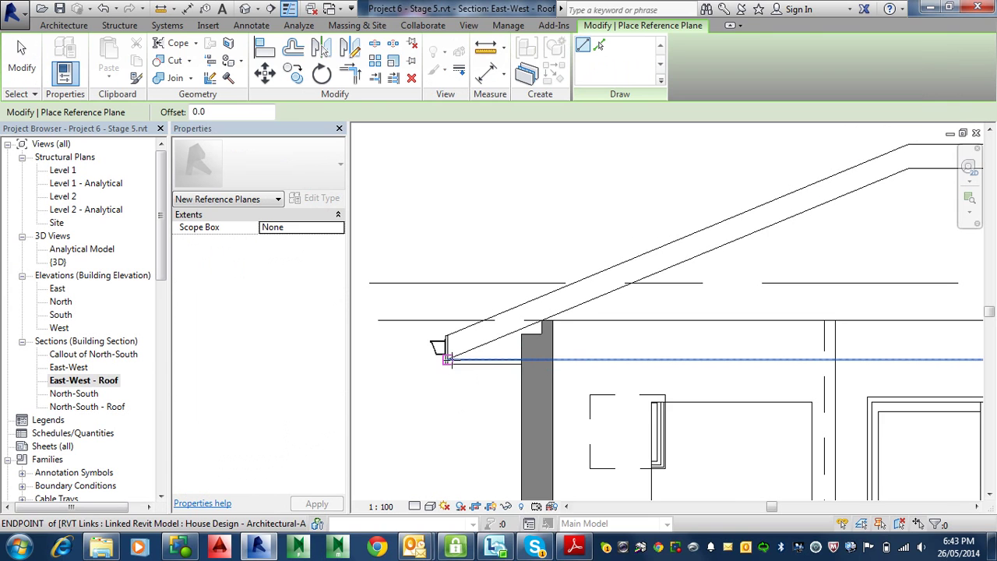
{"action": "scroll", "coordinate": [446, 359], "scroll_direction": "up", "scroll_amount": 5}
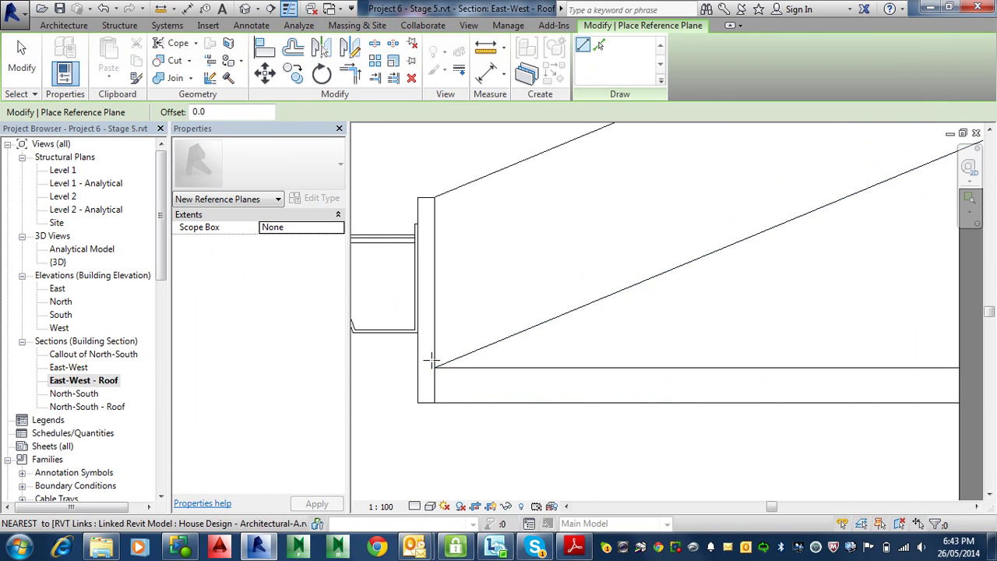
{"action": "left_click", "coordinate": [437, 367]}
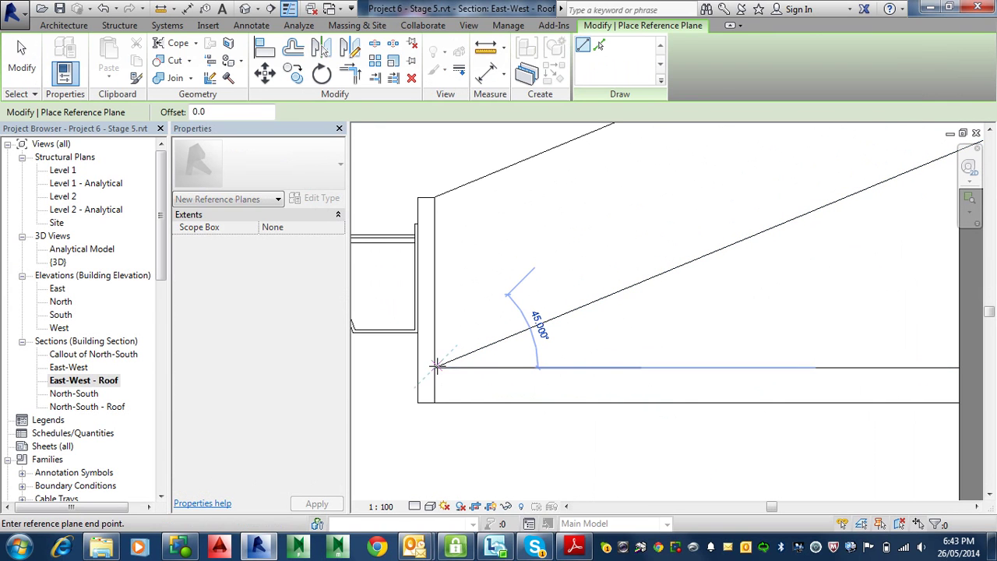
{"action": "scroll", "coordinate": [524, 318], "scroll_direction": "down", "scroll_amount": 2}
{"action": "scroll", "coordinate": [566, 279], "scroll_direction": "down", "scroll_amount": 5}
{"action": "middle_click_drag", "start_coordinate": [685, 256], "coordinate": [203, 499]}
{"action": "scroll", "coordinate": [617, 336], "scroll_direction": "up", "scroll_amount": 2}
{"action": "scroll", "coordinate": [619, 335], "scroll_direction": "up", "scroll_amount": 1}
{"action": "left_click", "coordinate": [605, 323]}
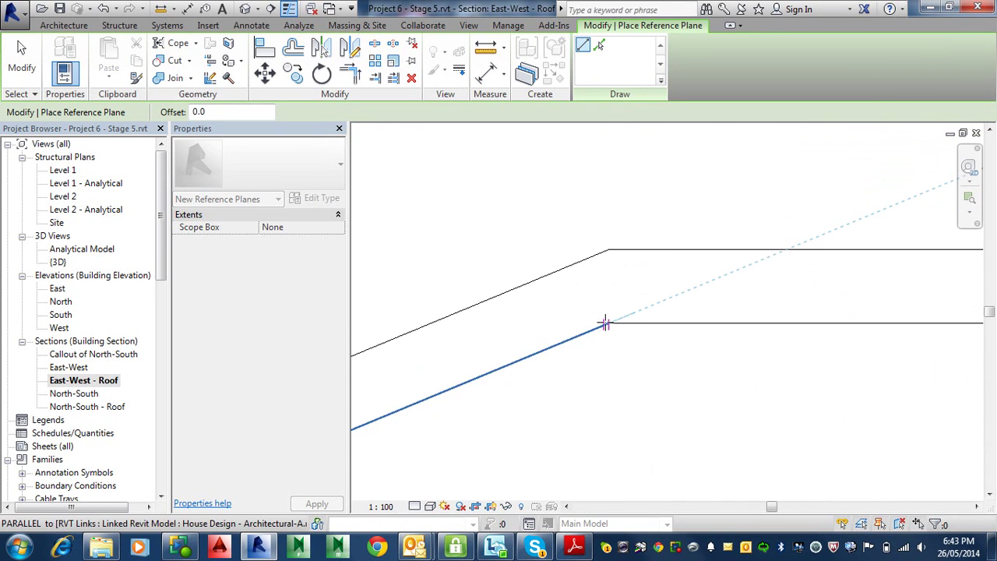
{"action": "scroll", "coordinate": [606, 325], "scroll_direction": "up", "scroll_amount": 3}
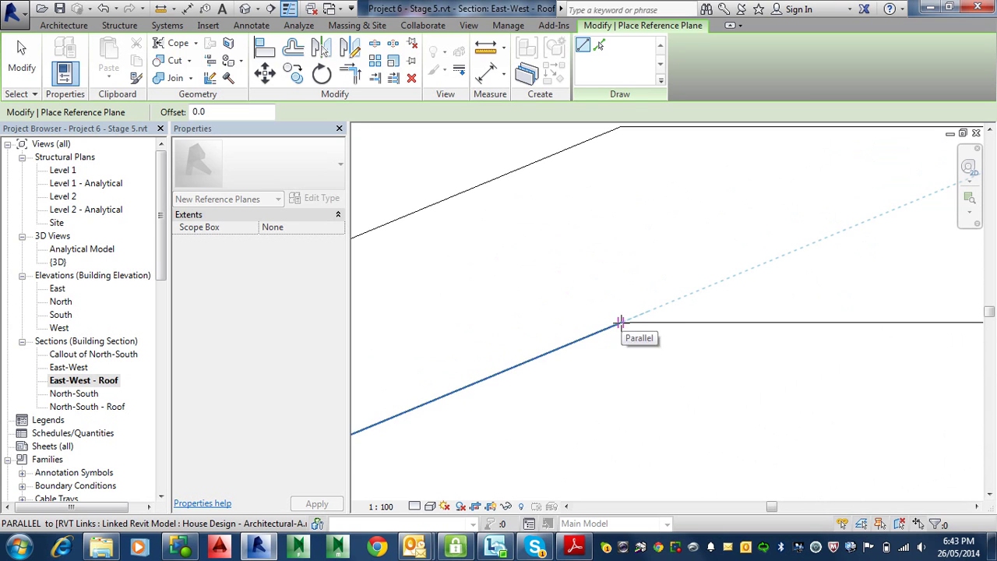
{"action": "left_click", "coordinate": [623, 320]}
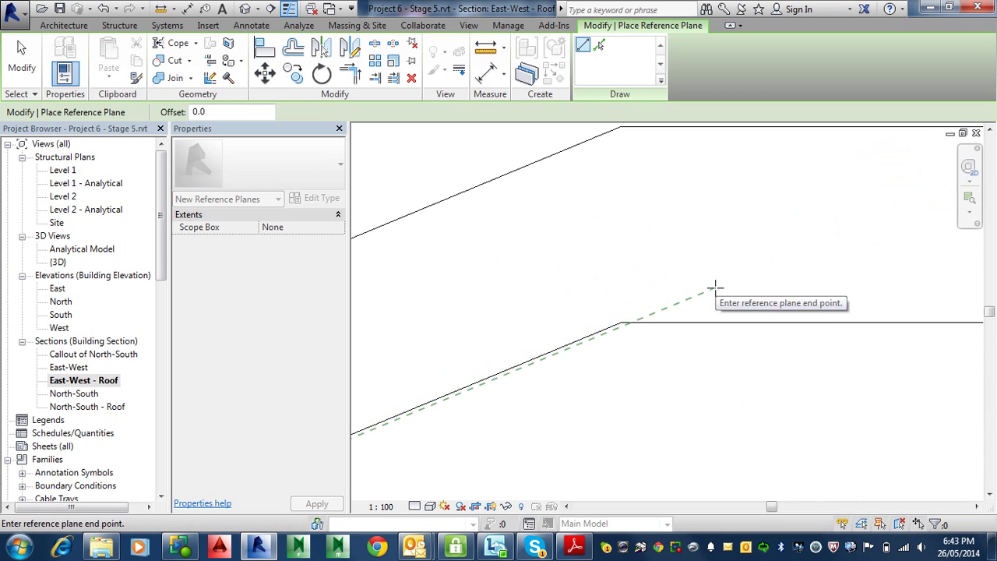
{"action": "left_click", "coordinate": [618, 322]}
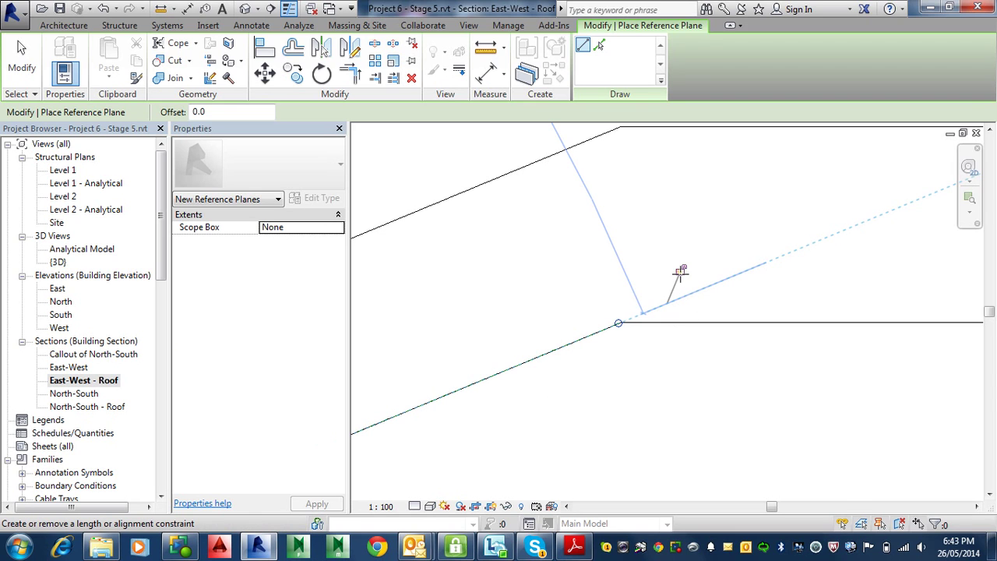
Lock the reference plane's alignment to the roof underside and finish placing reference planes
{"action": "left_click", "coordinate": [679, 270]}
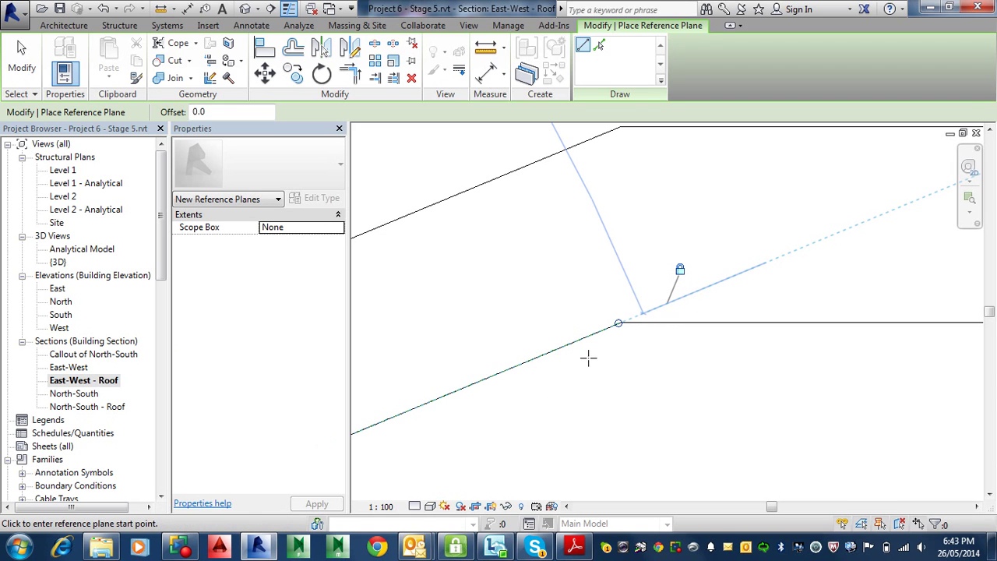
{"action": "scroll", "coordinate": [561, 356], "scroll_direction": "down", "scroll_amount": 5}
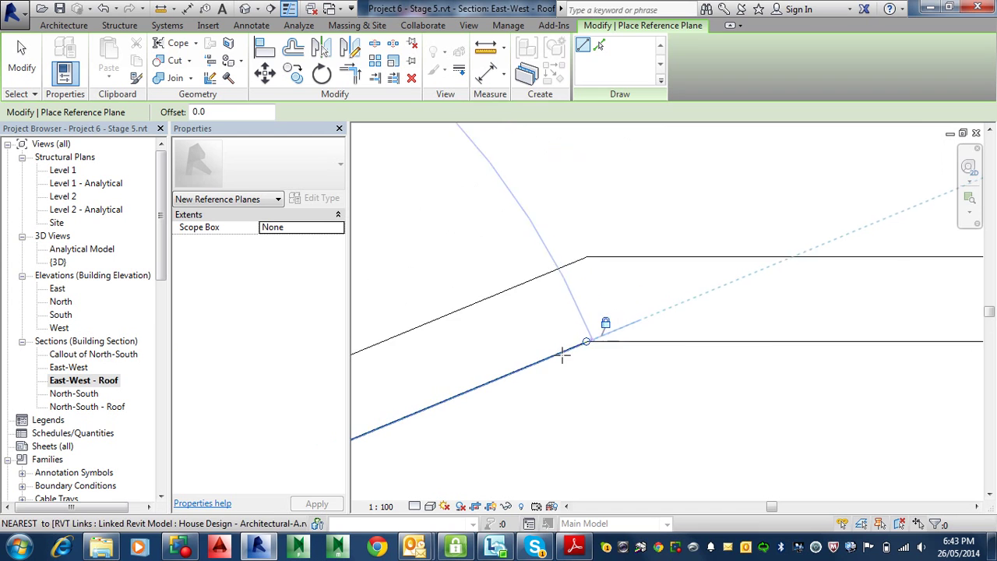
{"action": "scroll", "coordinate": [583, 394], "scroll_direction": "down", "scroll_amount": 2}
{"action": "scroll", "coordinate": [732, 349], "scroll_direction": "up", "scroll_amount": 4}
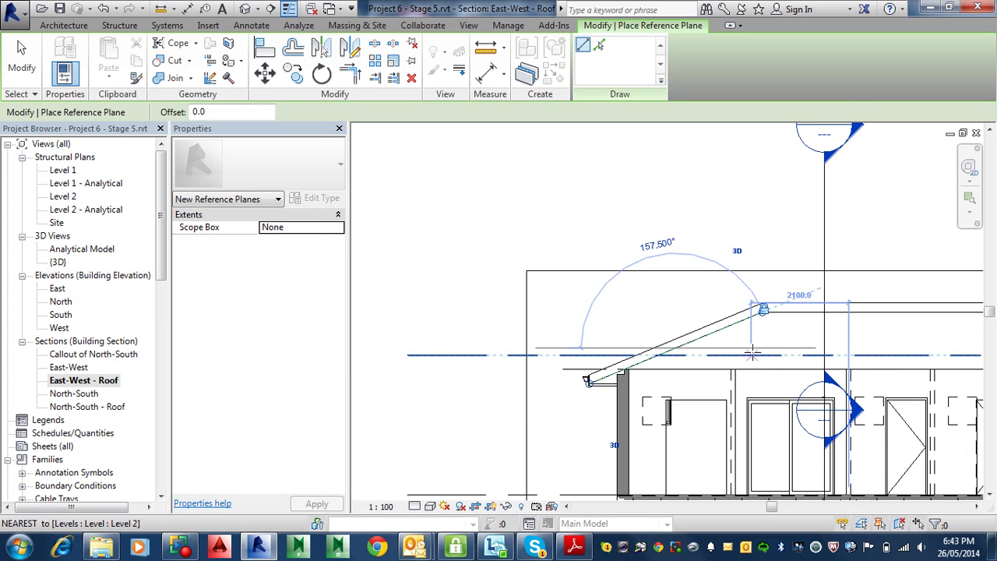
{"action": "left_click", "coordinate": [588, 380]}
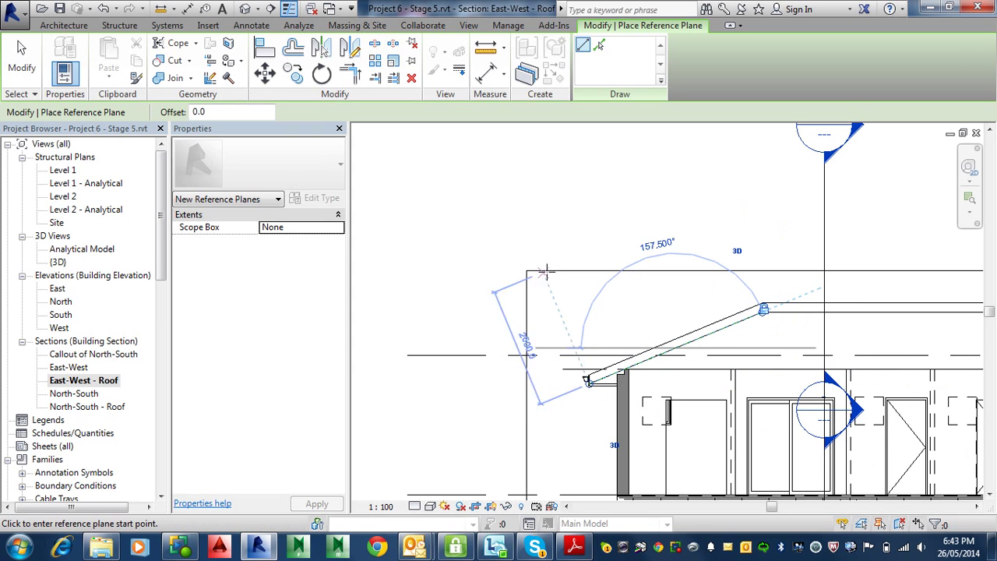
{"action": "left_click", "coordinate": [22, 58]}
{"action": "scroll", "coordinate": [707, 341], "scroll_direction": "up", "scroll_amount": 1}
{"action": "scroll", "coordinate": [707, 341], "scroll_direction": "up", "scroll_amount": 2}
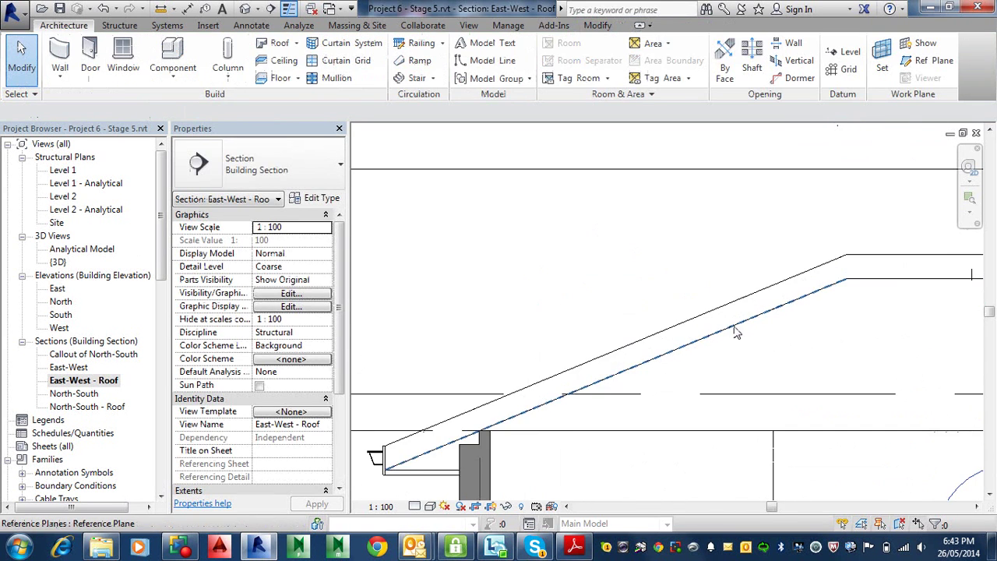
{"action": "left_click", "coordinate": [754, 323]}
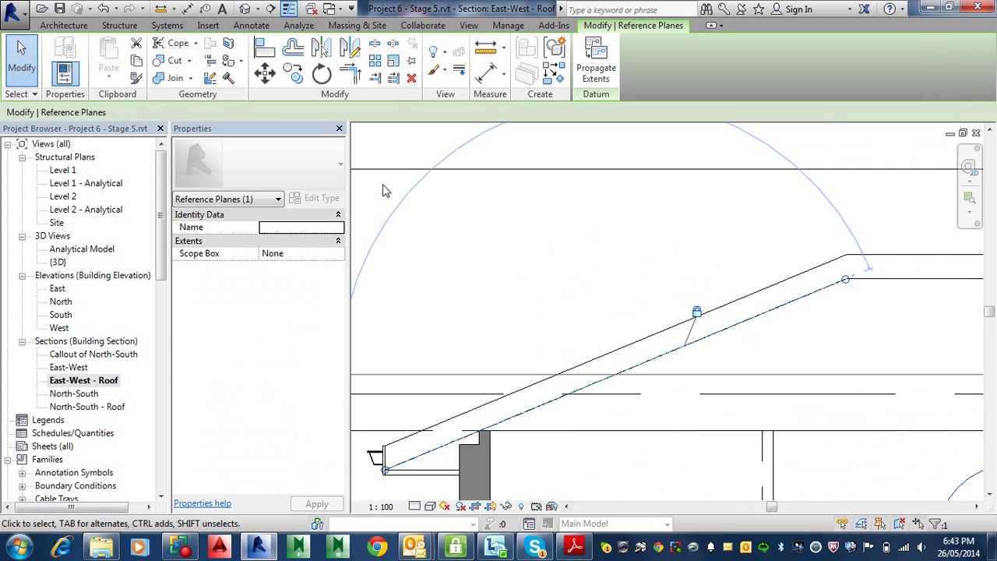
{"action": "key", "text": "Escape"}
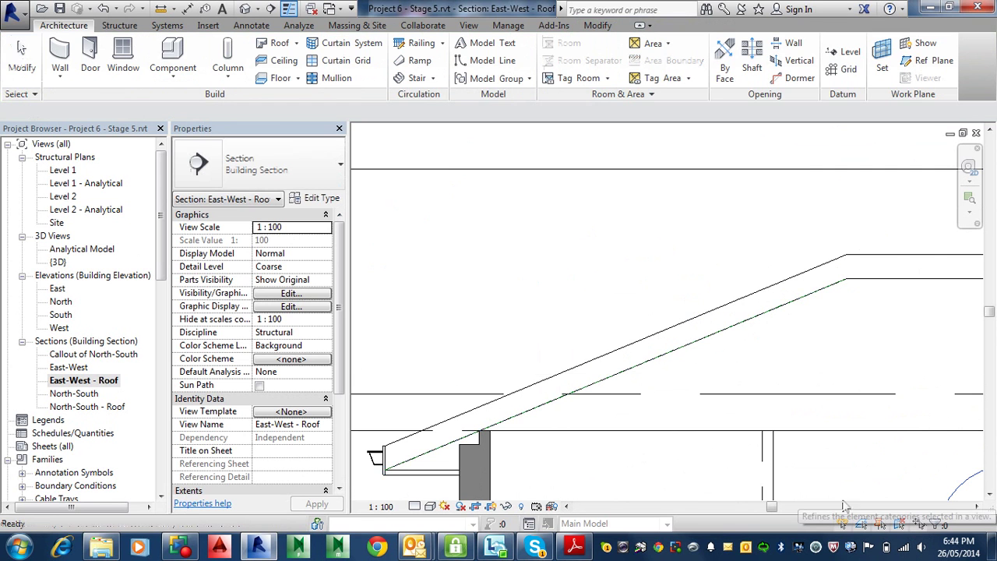
Select the sloping reference plane, check the selection with the Filter, and name the plane Hip Plane
{"action": "scroll", "coordinate": [592, 342], "scroll_direction": "down", "scroll_amount": 2}
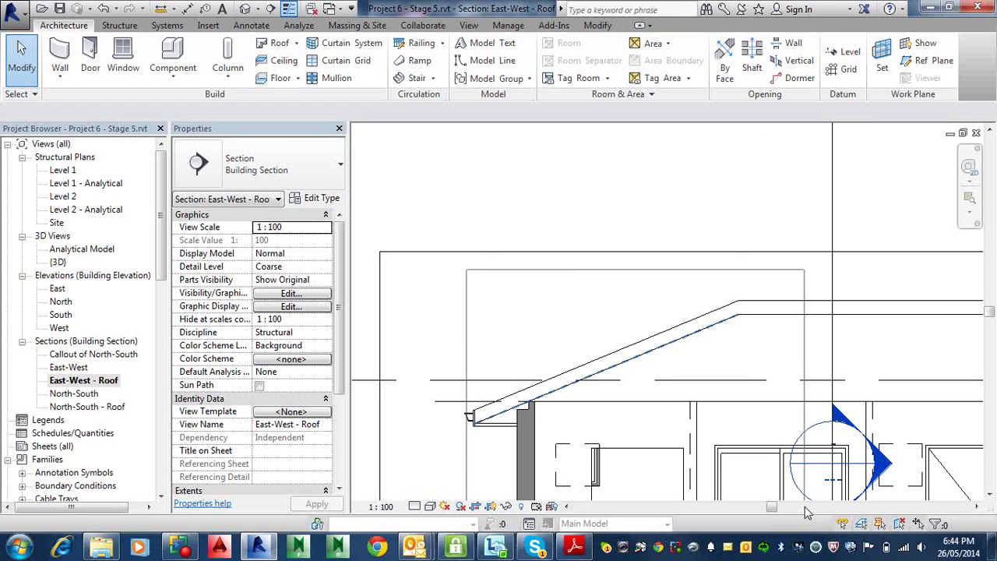
{"action": "key", "text": "ctrl+Left"}
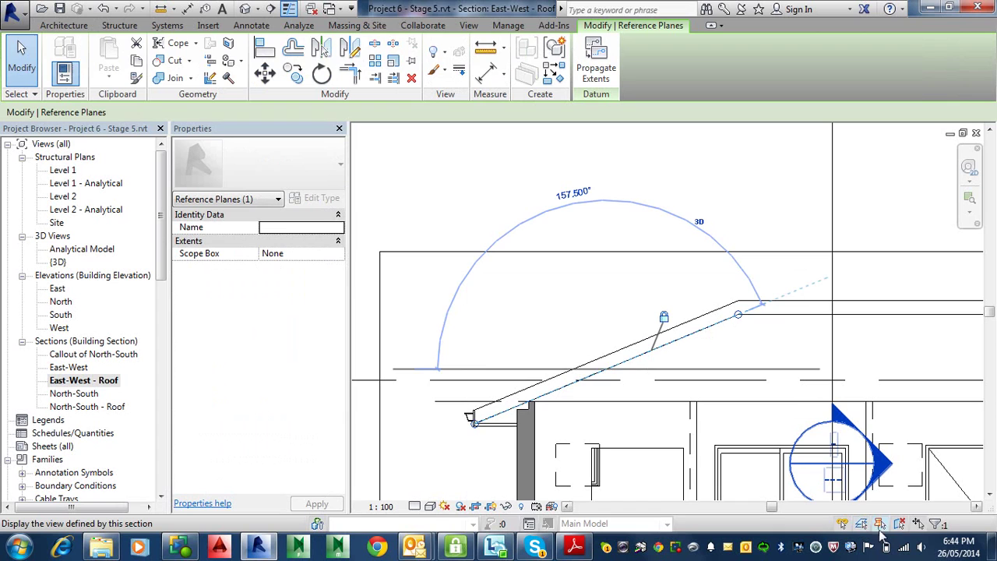
{"action": "left_click", "coordinate": [936, 523]}
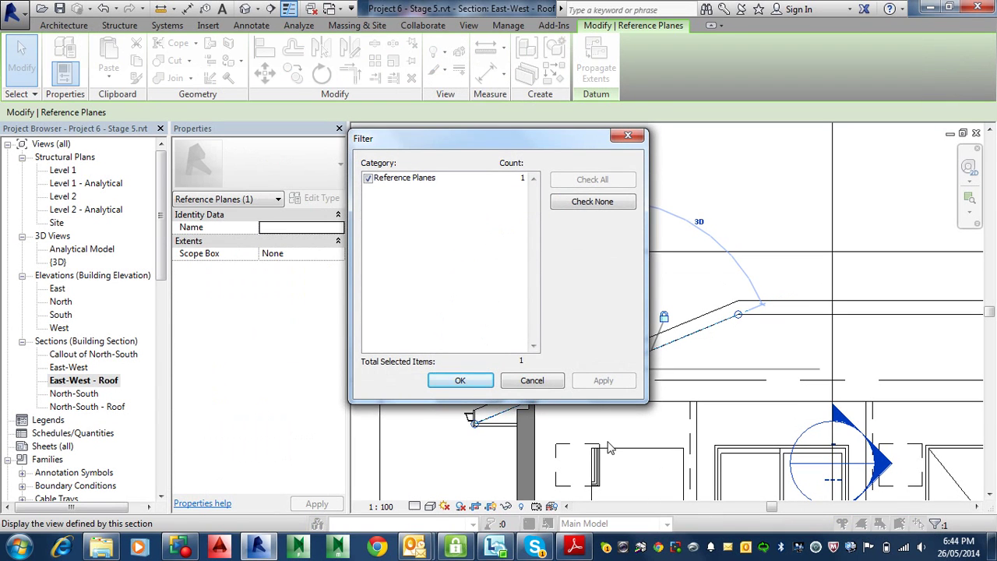
{"action": "key", "text": "Return"}
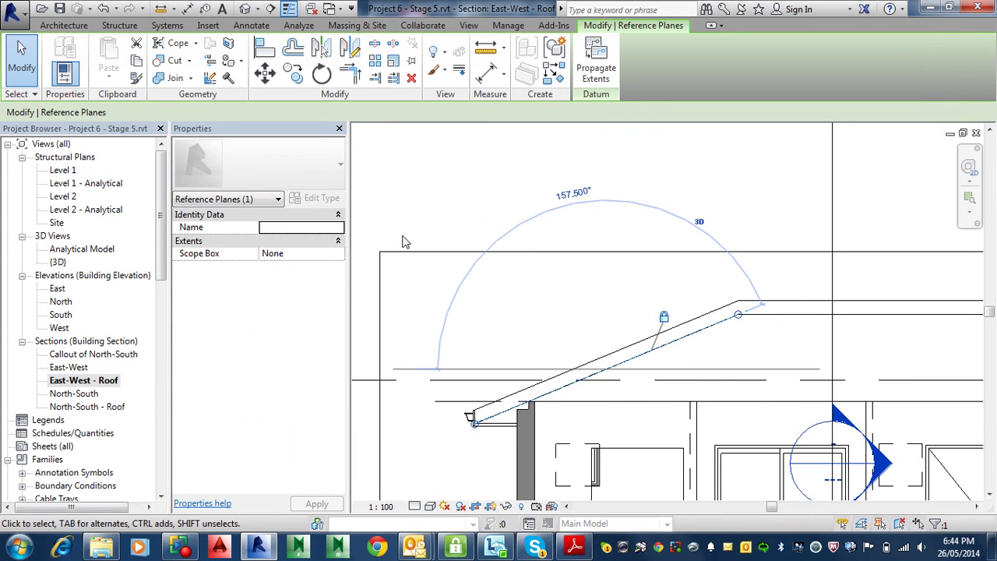
{"action": "left_click", "coordinate": [283, 225]}
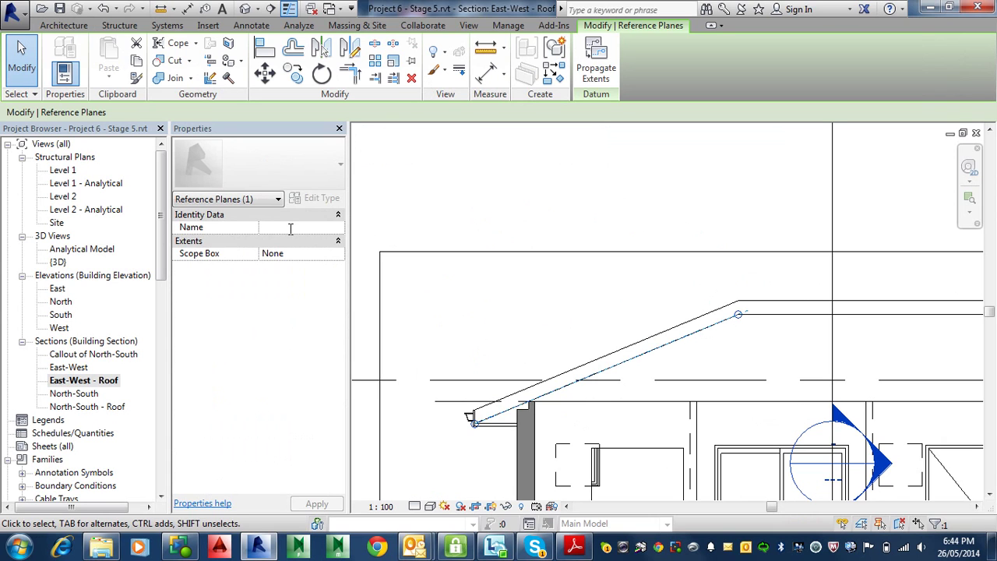
{"action": "type", "text": "Hip Plane"}
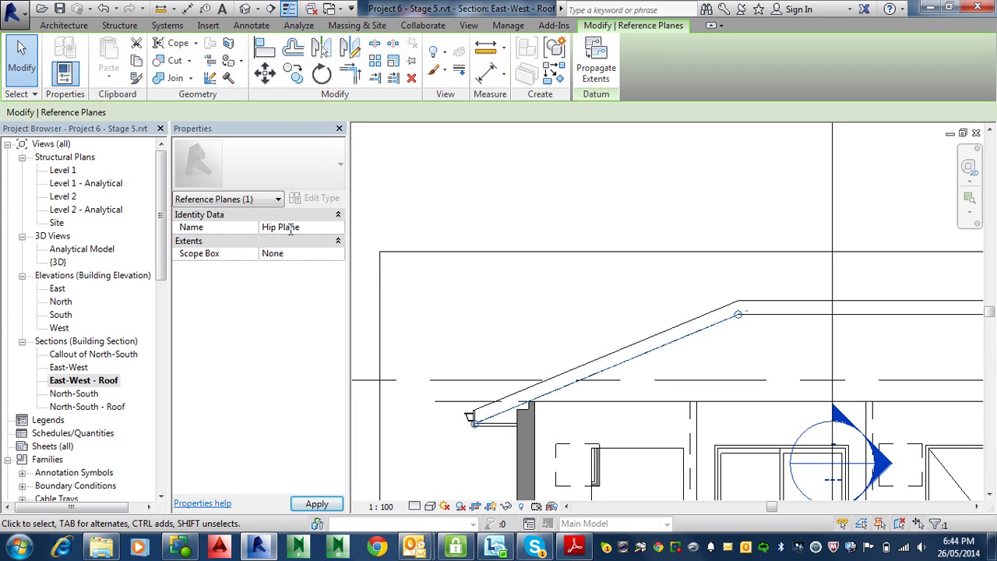
{"action": "key", "text": "Return"}
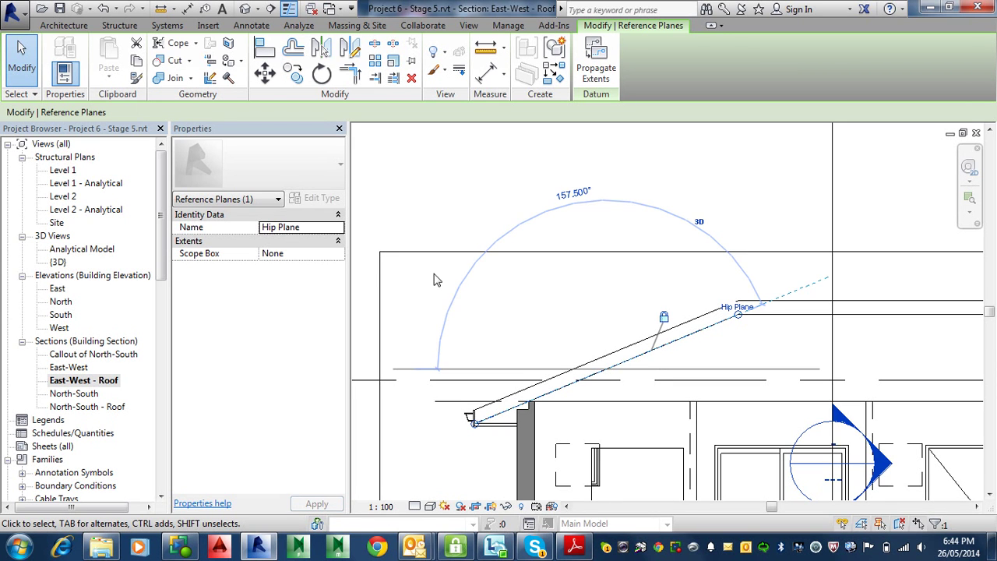
{"action": "key", "text": "Escape"}
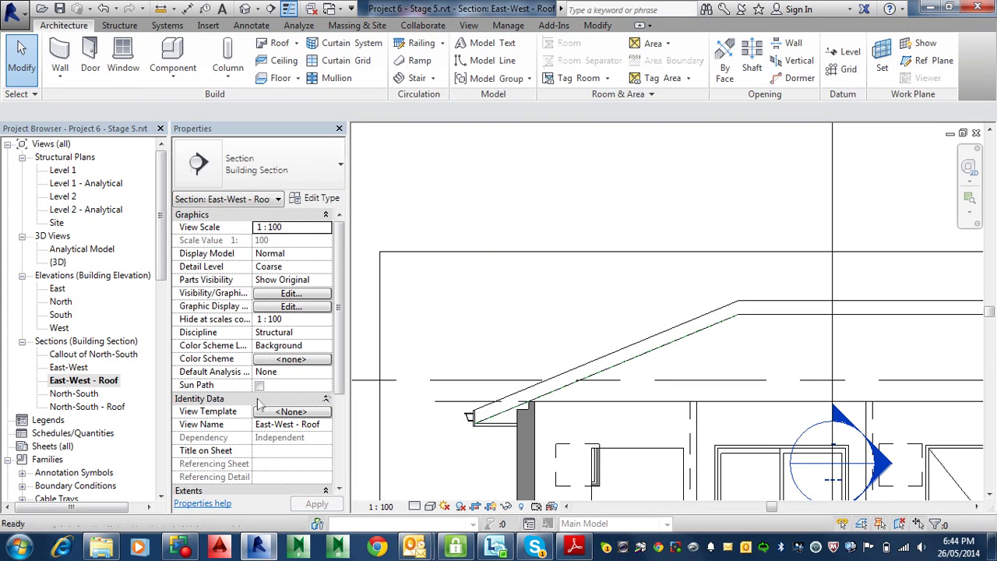
Open the North-South - Roof section and extend its crop region outward beyond the gutter at the eave
{"action": "double_click", "coordinate": [83, 407]}
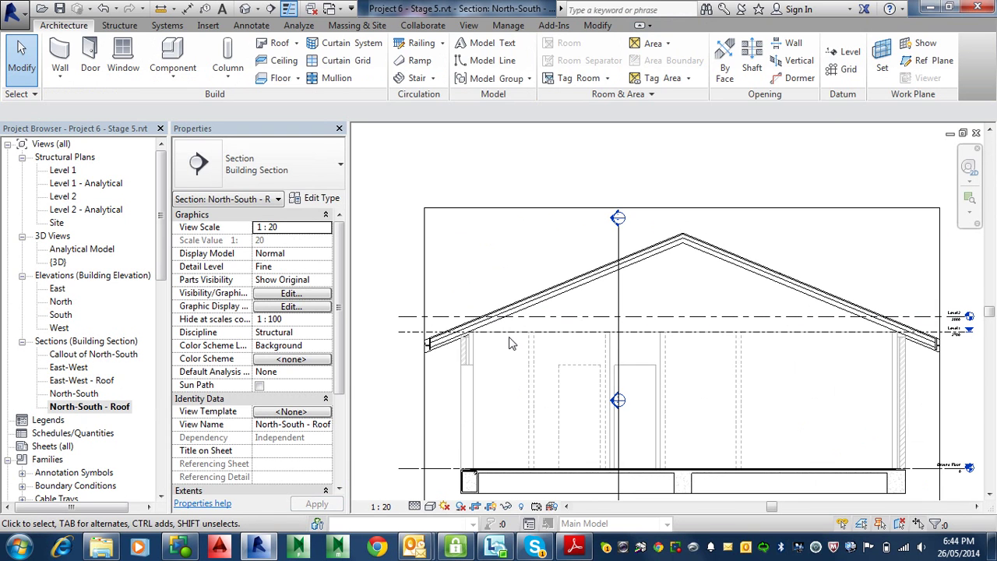
{"action": "scroll", "coordinate": [463, 343], "scroll_direction": "up", "scroll_amount": 3}
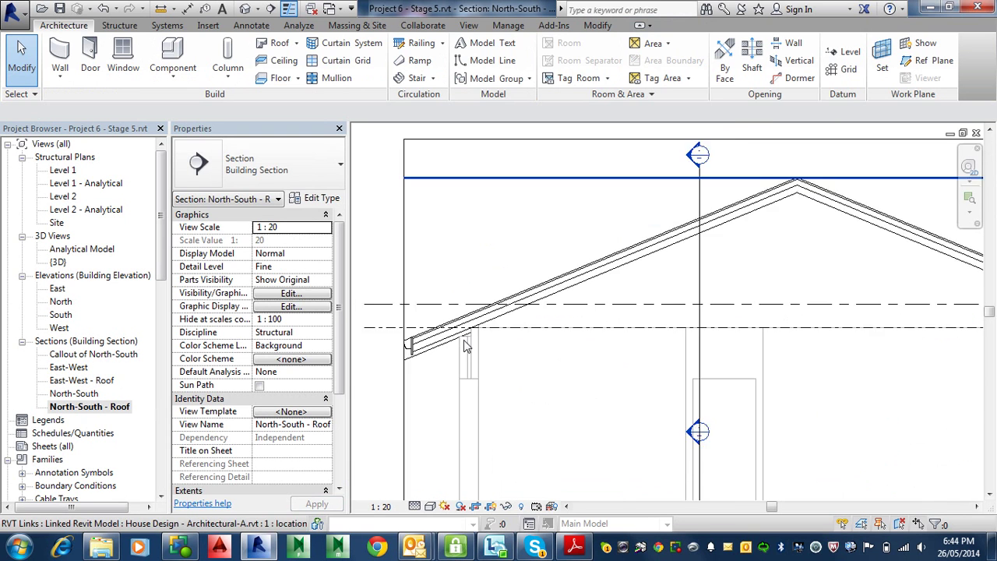
{"action": "middle_click_drag", "start_coordinate": [463, 339], "coordinate": [693, 372]}
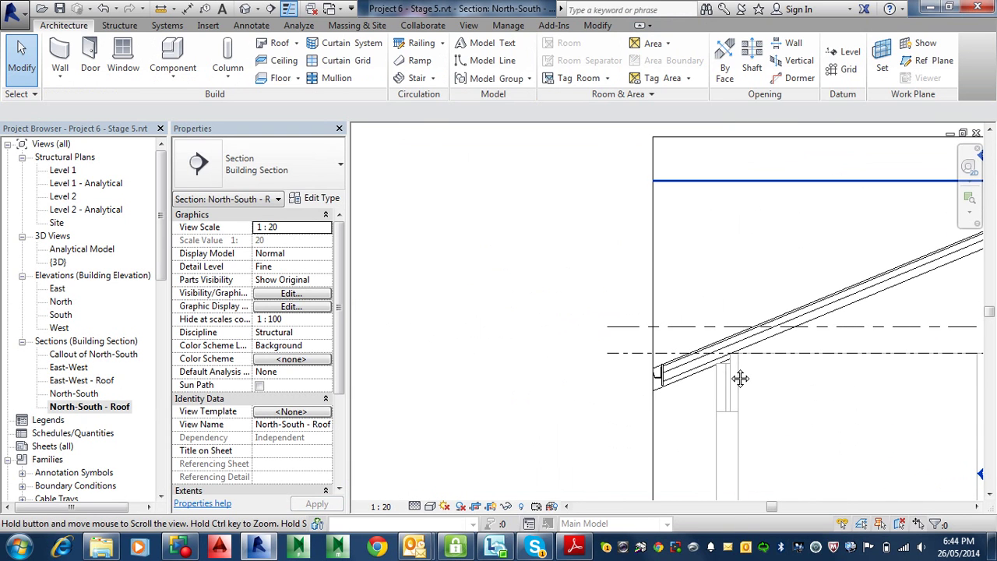
{"action": "left_click", "coordinate": [653, 424]}
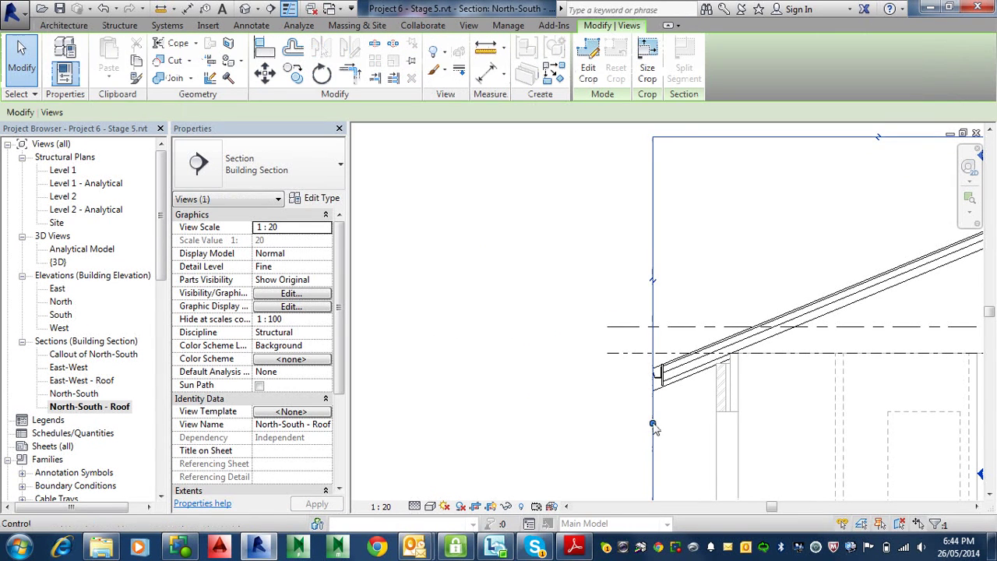
{"action": "left_click_drag", "start_coordinate": [653, 426], "coordinate": [624, 423]}
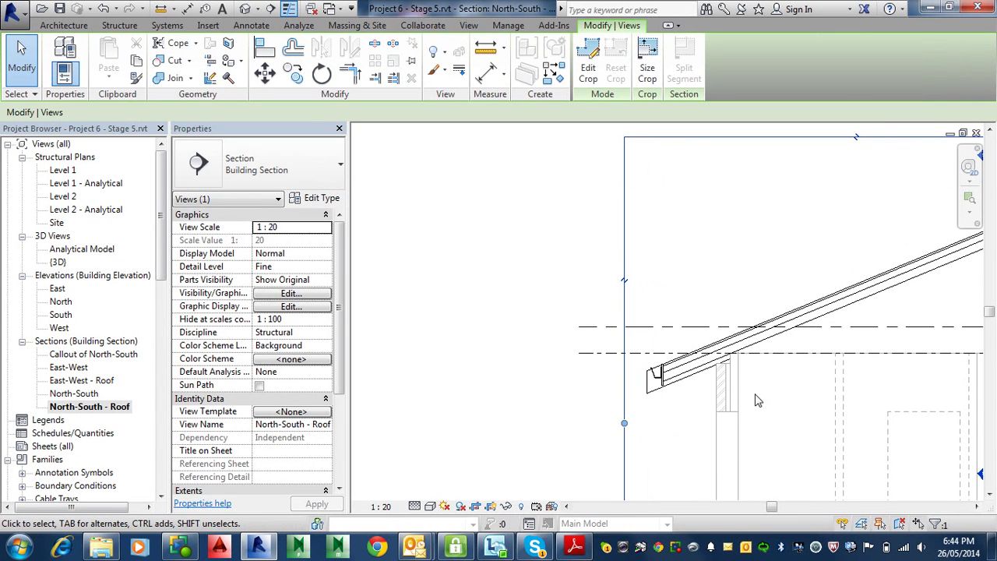
Sketch a reference plane along the underside of the gable roof slope, from the lower corner at the fascia to the corner at the ridge
{"action": "middle_click_drag", "start_coordinate": [792, 357], "coordinate": [645, 381]}
{"action": "scroll", "coordinate": [580, 375], "scroll_direction": "up", "scroll_amount": 1}
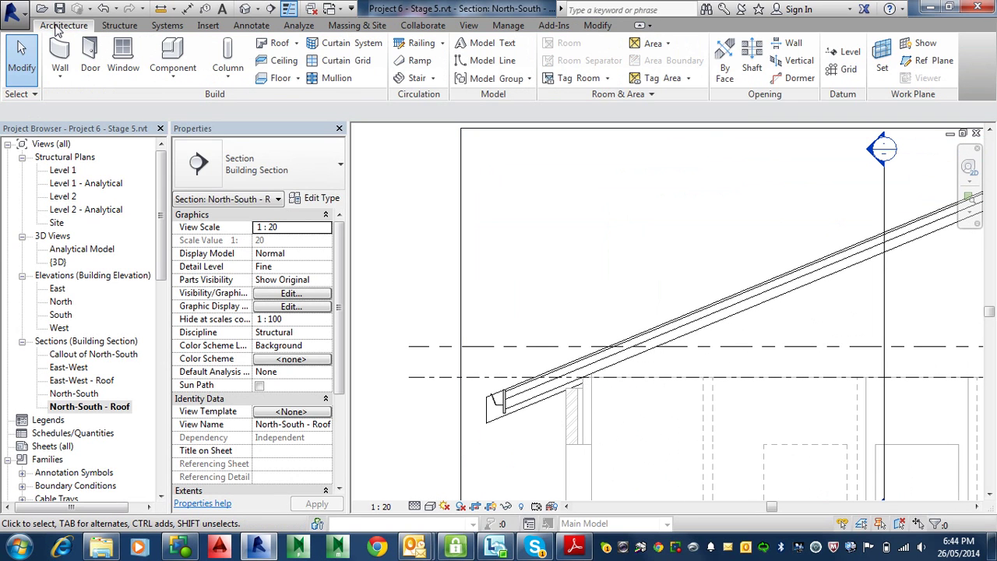
{"action": "left_click", "coordinate": [919, 62]}
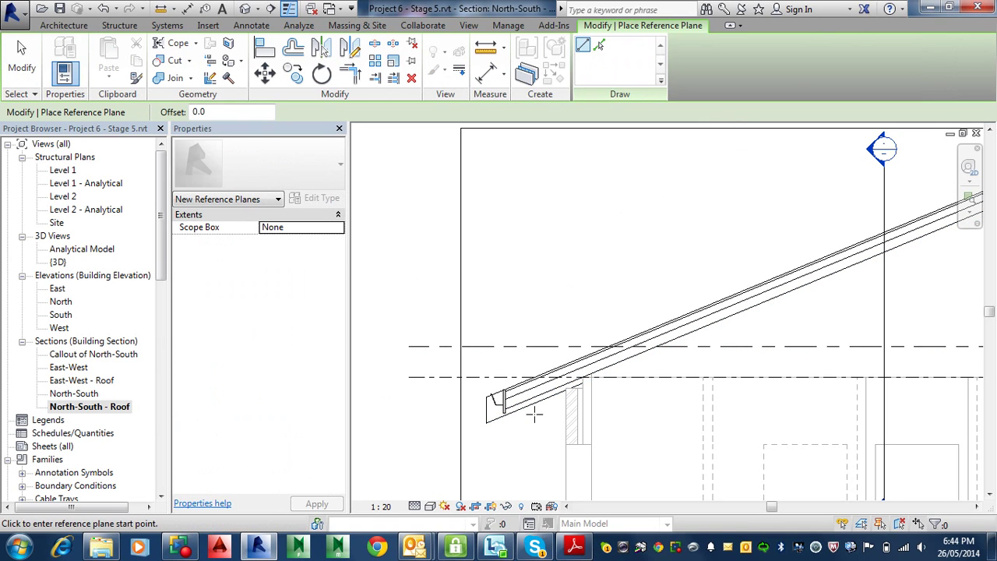
{"action": "scroll", "coordinate": [535, 414], "scroll_direction": "up", "scroll_amount": 4}
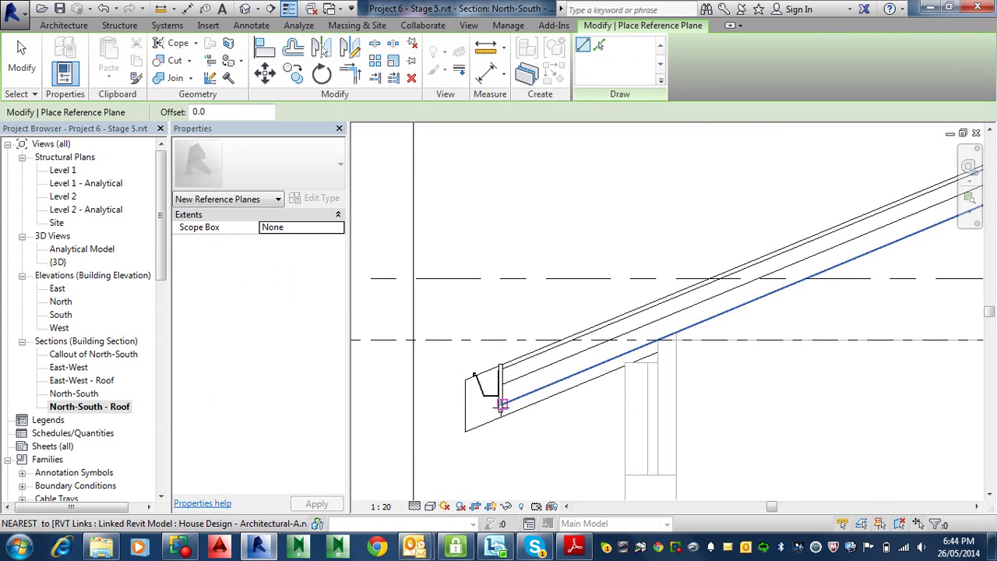
{"action": "left_click", "coordinate": [505, 408]}
{"action": "scroll", "coordinate": [611, 354], "scroll_direction": "down", "scroll_amount": 4}
{"action": "middle_click_drag", "start_coordinate": [685, 337], "coordinate": [461, 430]}
{"action": "scroll", "coordinate": [751, 311], "scroll_direction": "up", "scroll_amount": 3}
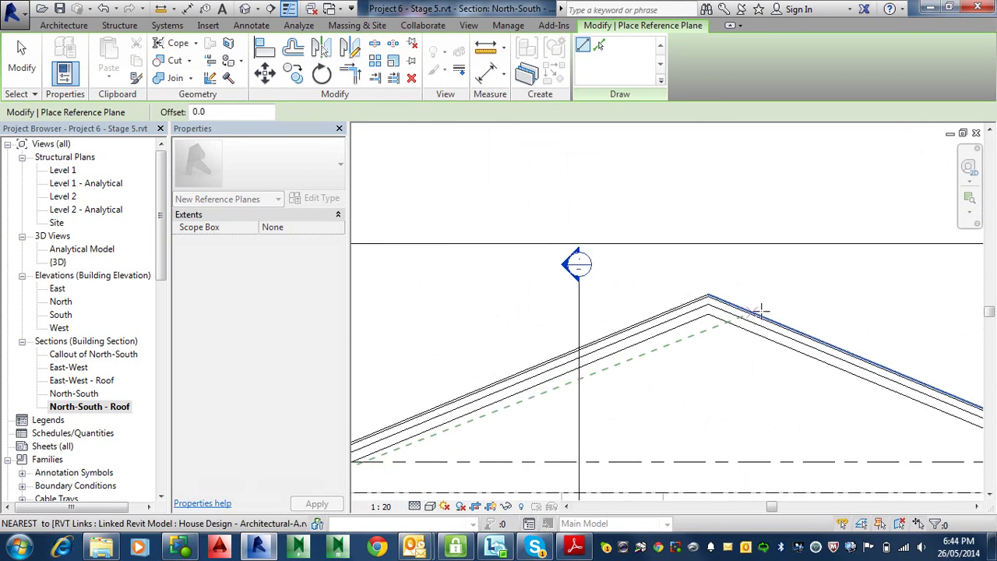
{"action": "left_click", "coordinate": [692, 314]}
{"action": "scroll", "coordinate": [688, 332], "scroll_direction": "down", "scroll_amount": 2}
{"action": "middle_click_drag", "start_coordinate": [706, 345], "coordinate": [850, 319]}
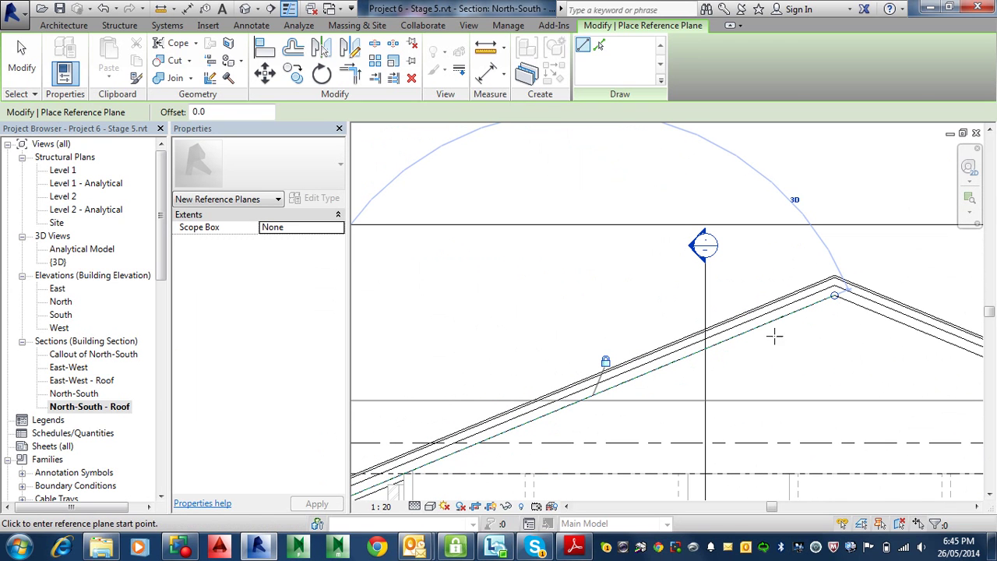
{"action": "key", "text": "Escape"}
{"action": "key", "text": "Escape"}
Select the new sloping reference plane under the gable roof and name it Gable Plane
{"action": "left_click", "coordinate": [747, 339]}
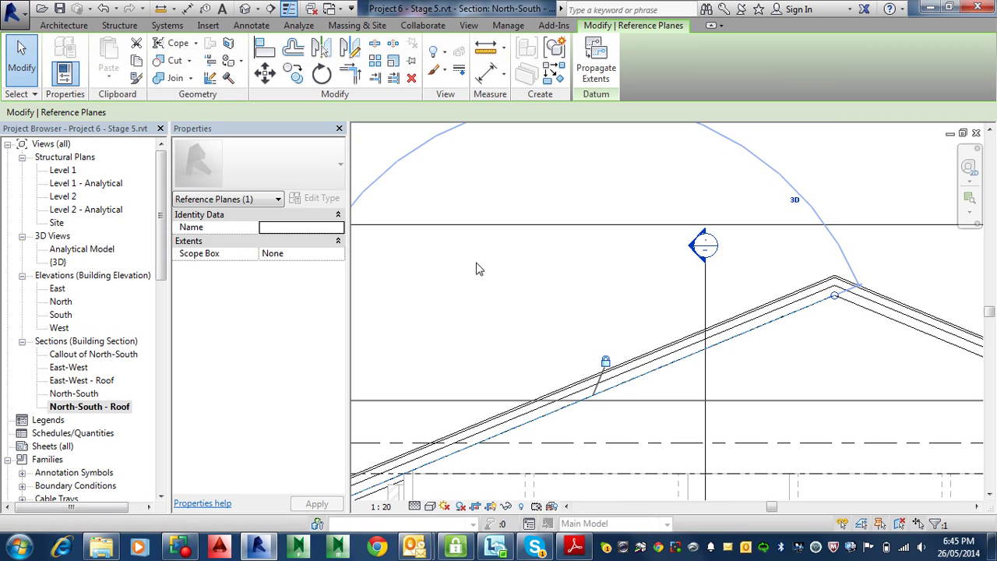
{"action": "left_click", "coordinate": [281, 226]}
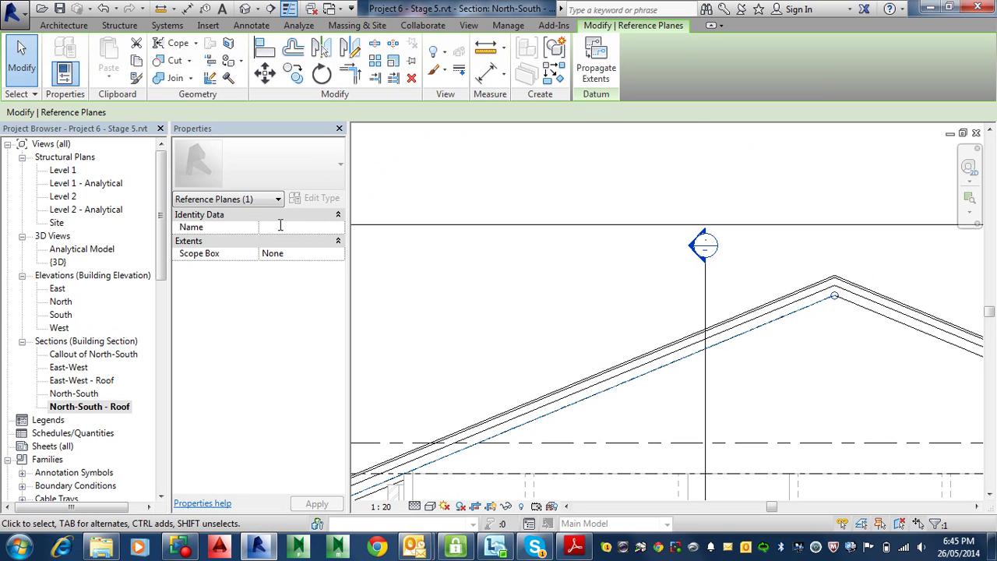
{"action": "type", "text": "Gable"}
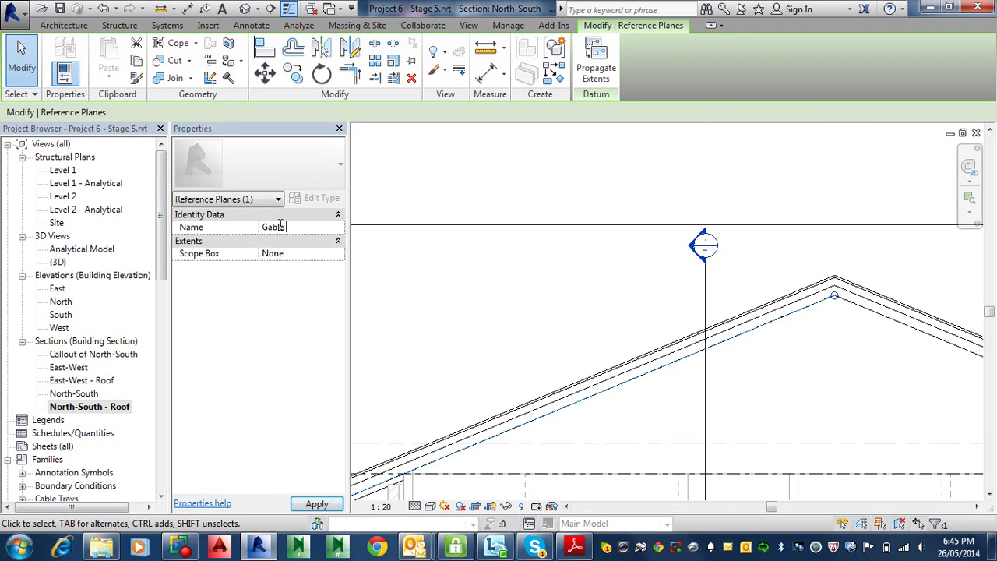
{"action": "type", "text": " Plane"}
{"action": "left_click", "coordinate": [280, 226]}
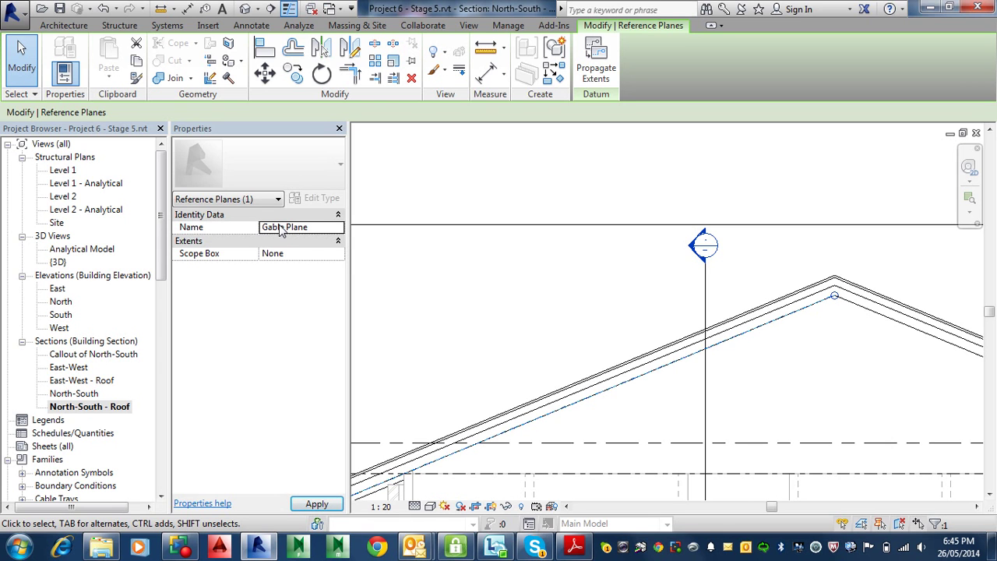
{"action": "scroll", "coordinate": [678, 373], "scroll_direction": "down", "scroll_amount": 2}
{"action": "key", "text": "Escape"}
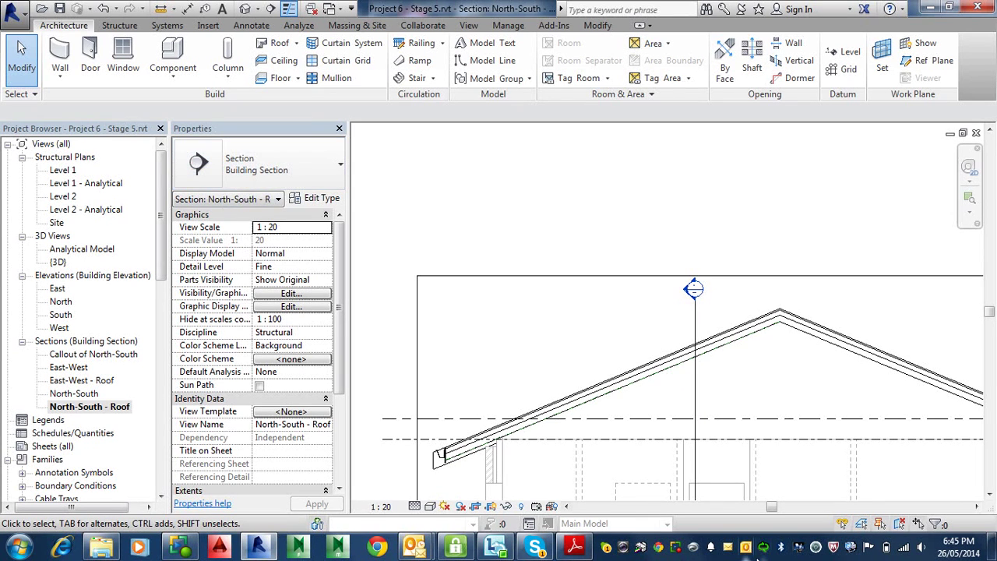
{"action": "right_click", "coordinate": [679, 549]}
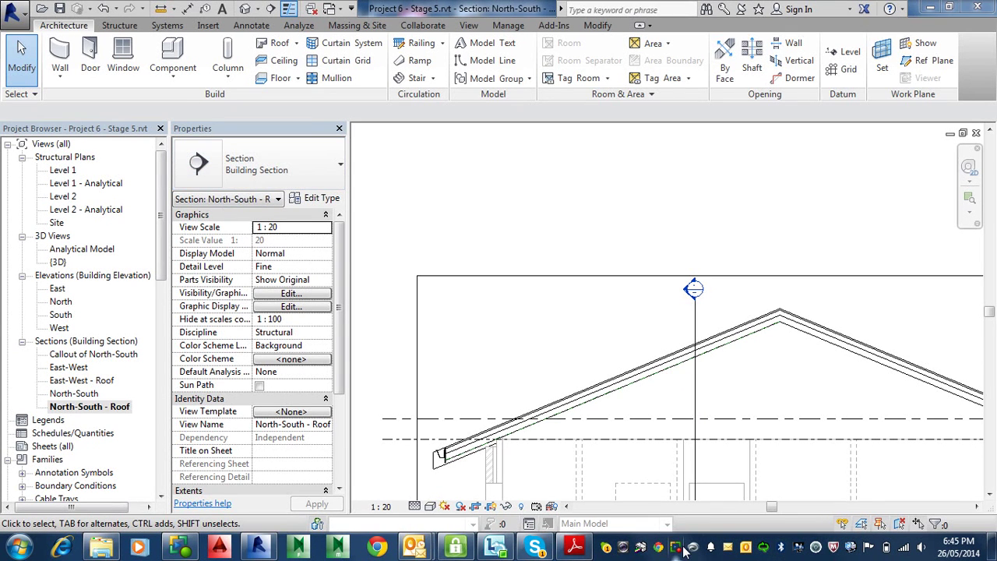